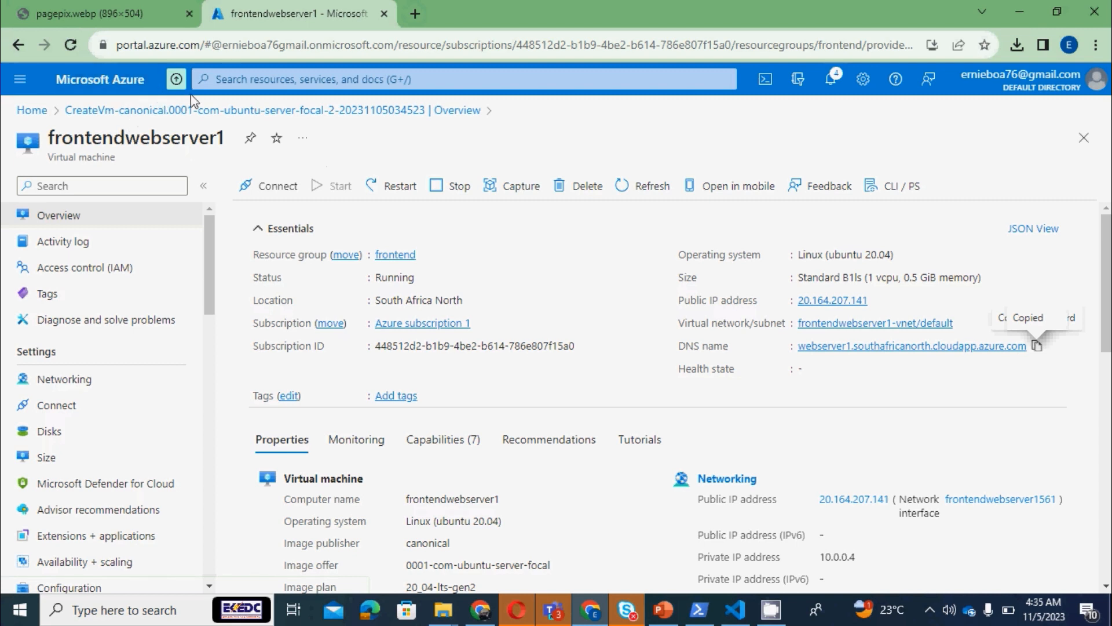
Find the Virtual machines service and start creating a new Azure virtual machine
click(232, 78)
text(vir)
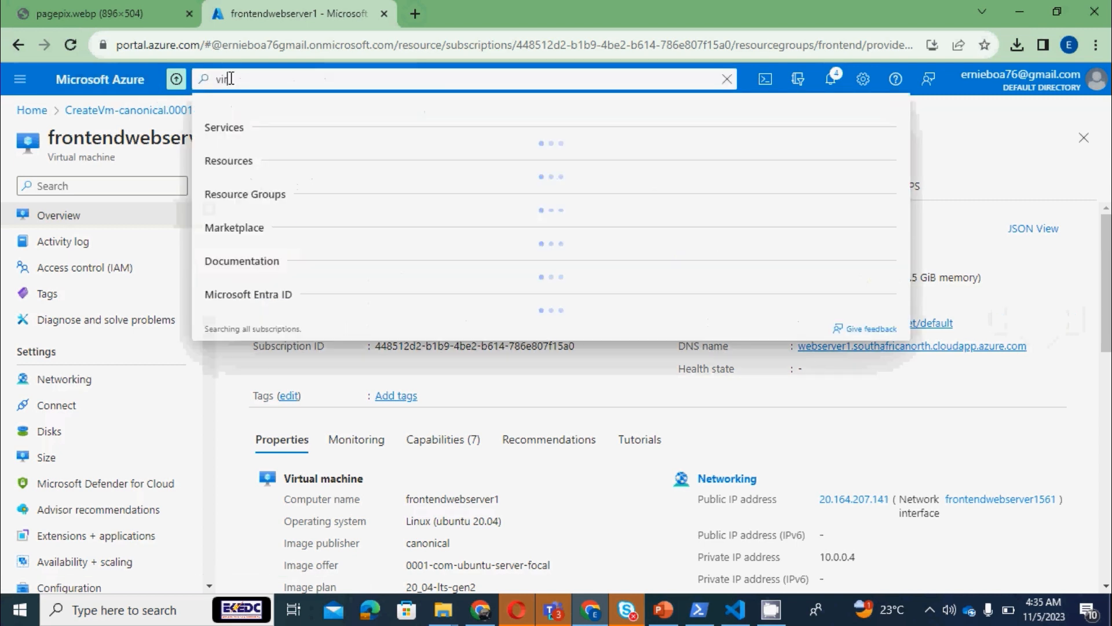
text(tual)
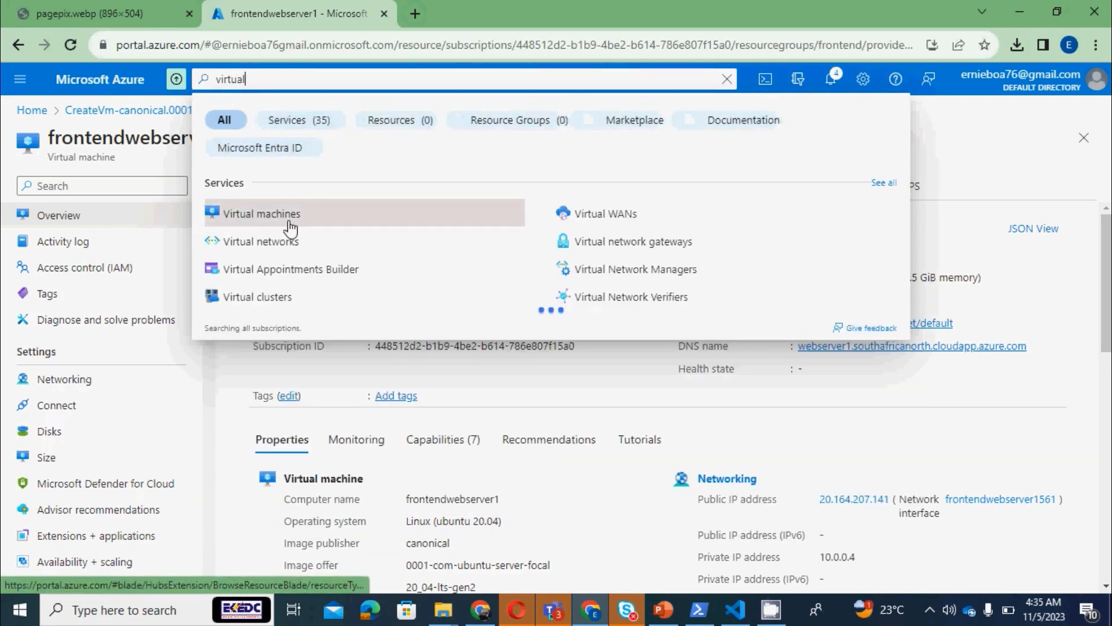
click(288, 219)
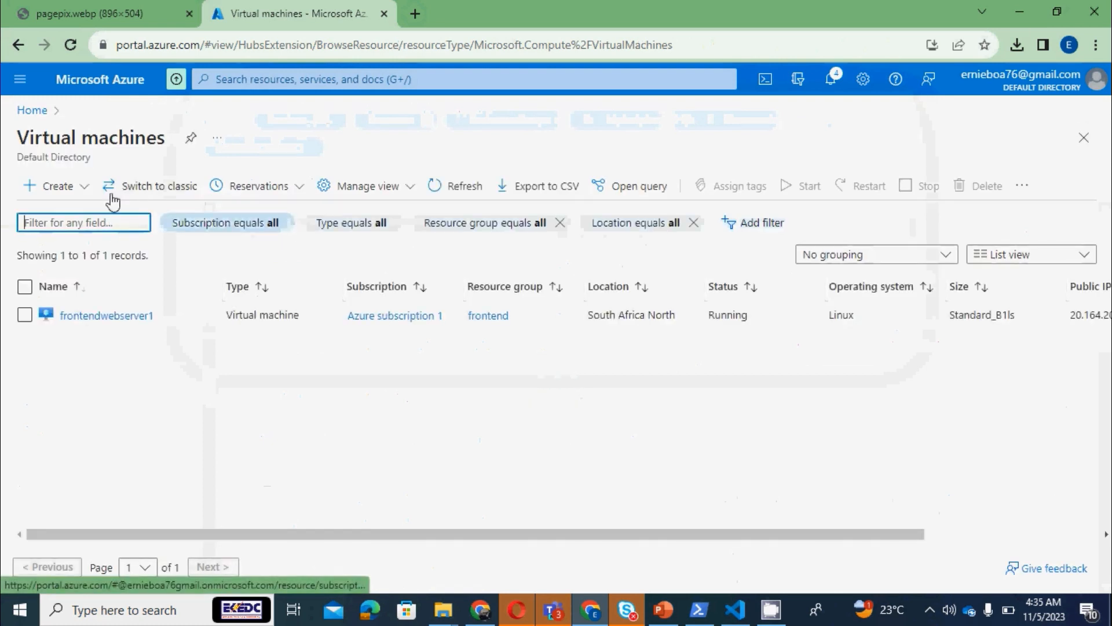
click(33, 193)
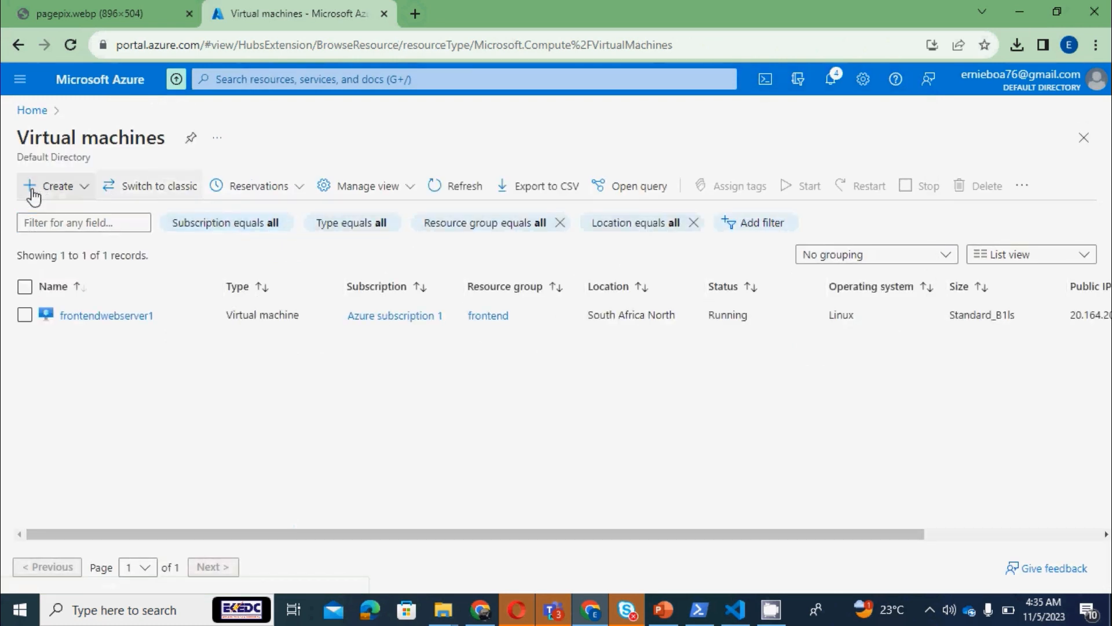
click(149, 222)
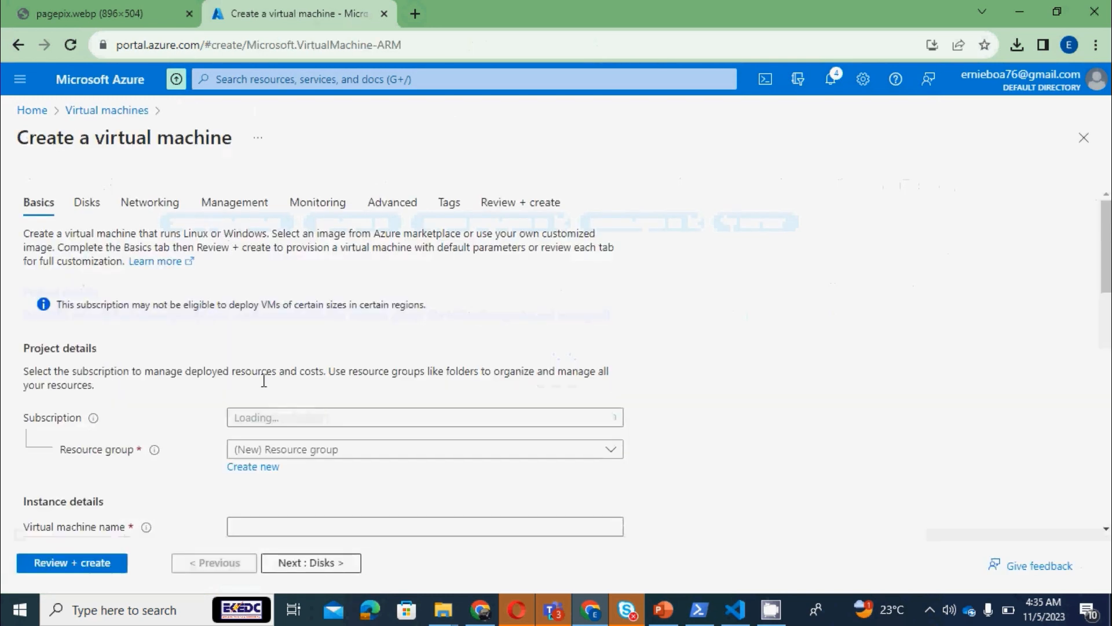
Assign the new virtual machine to the existing frontend resource group and name it frontendserver2
click(328, 453)
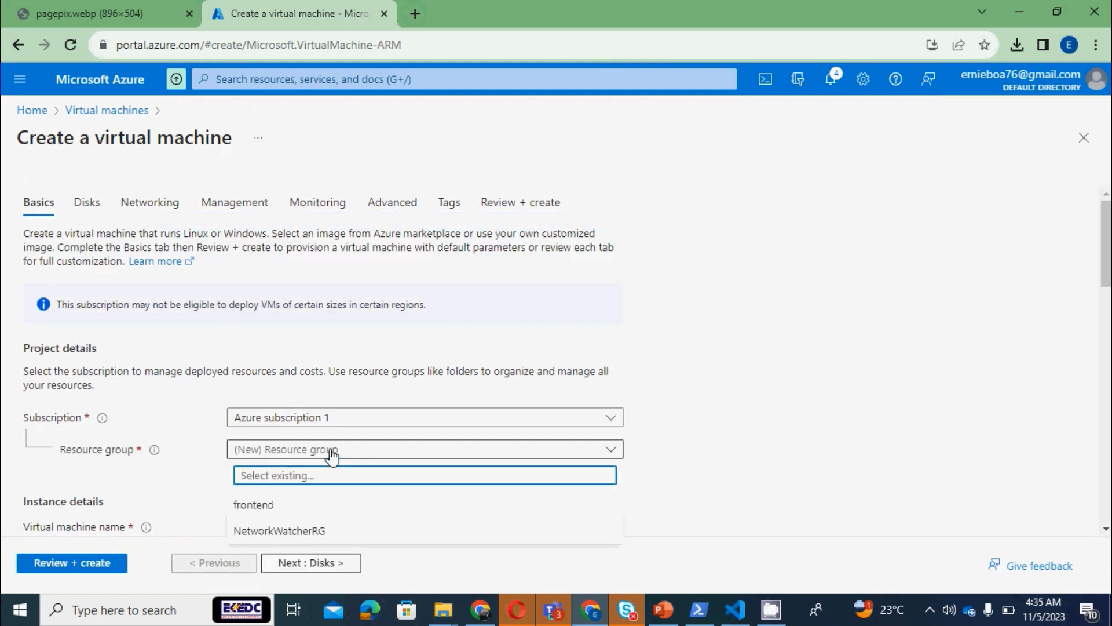
click(271, 508)
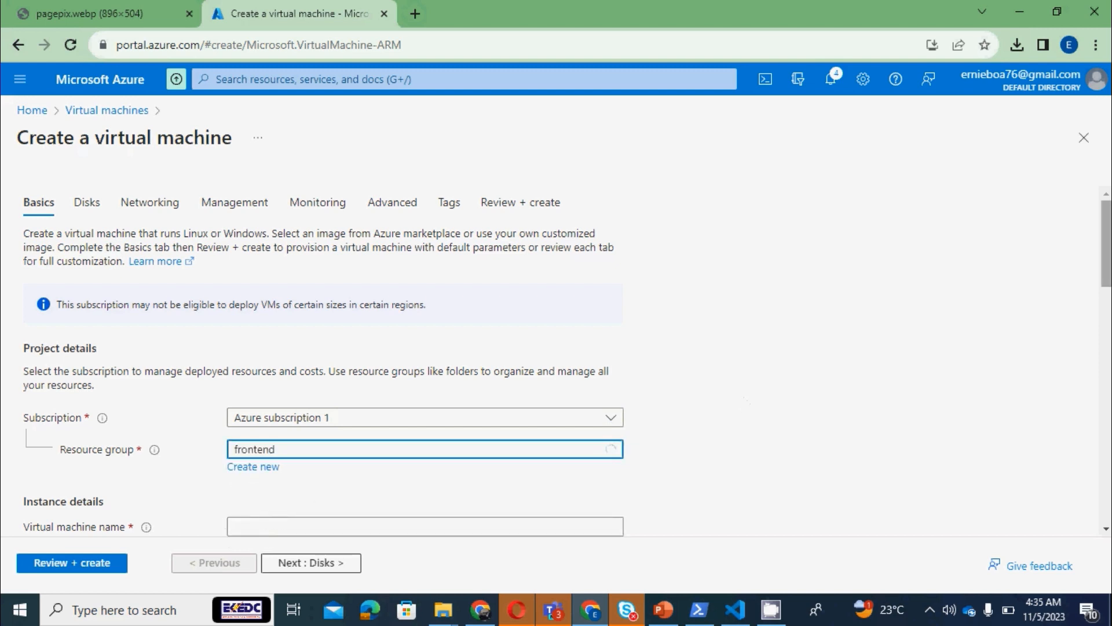
scroll(981, 335, down, 4)
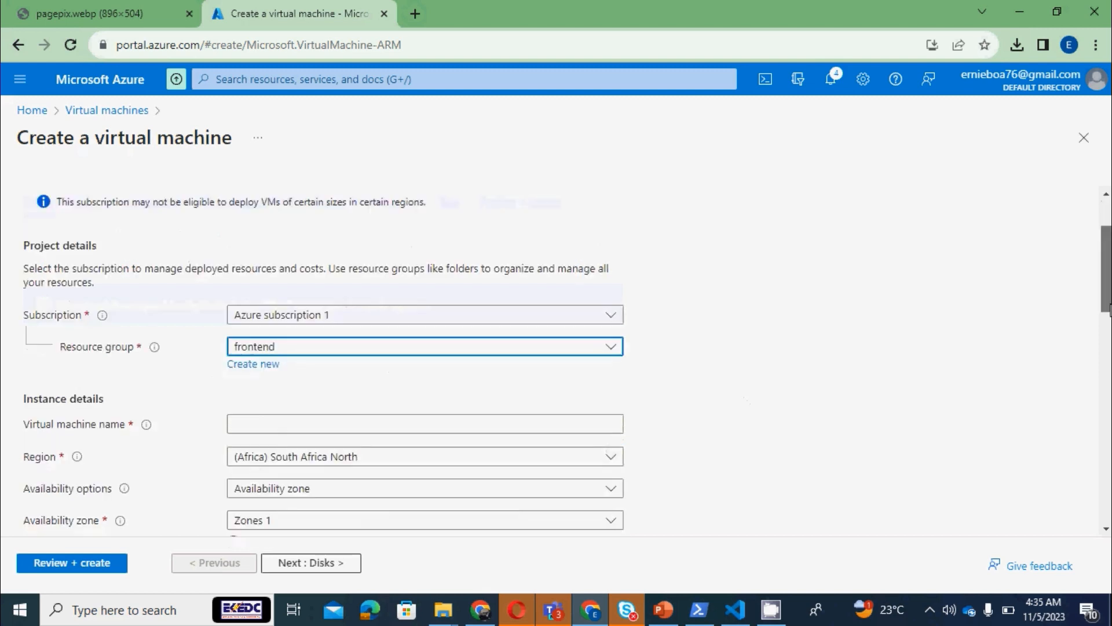
click(418, 301)
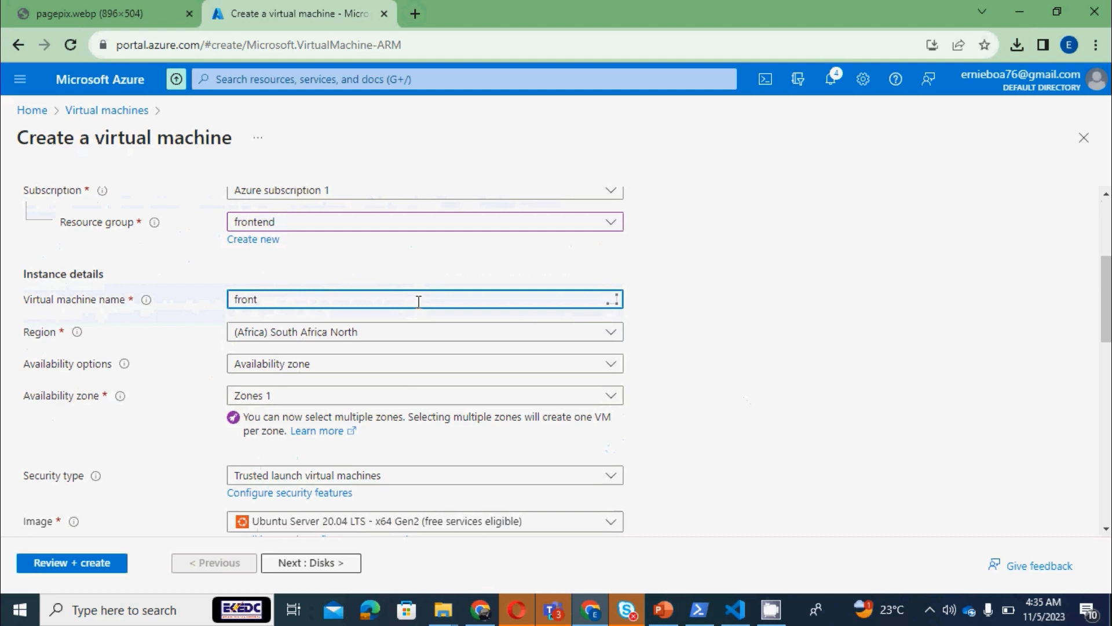
text(frontendserver2)
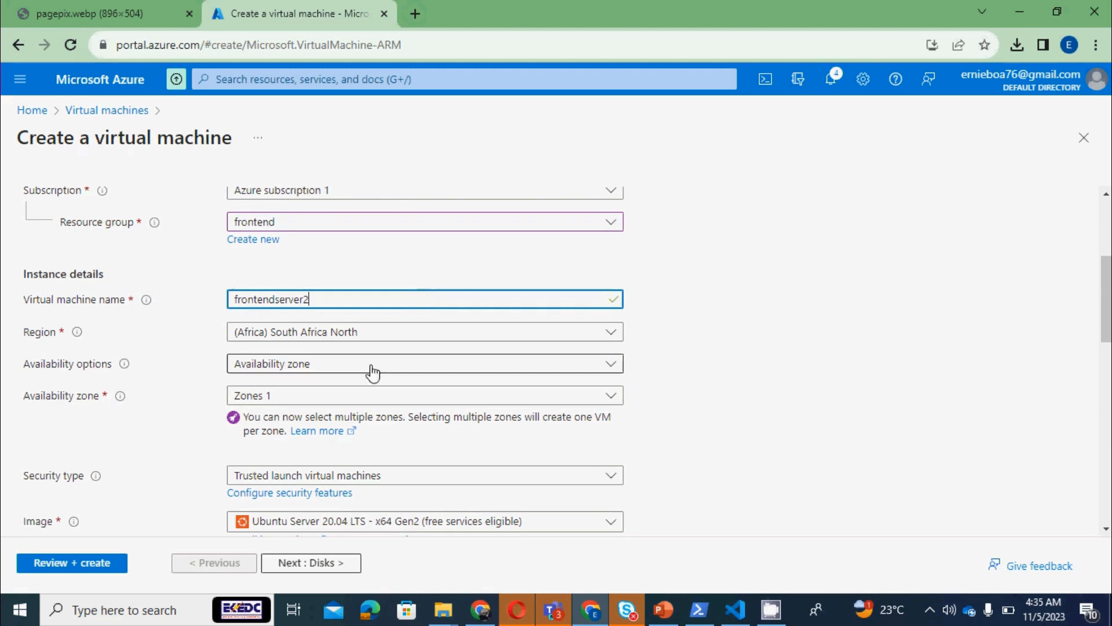
Set the availability option to Availability set and choose the existing frontendset
click(390, 368)
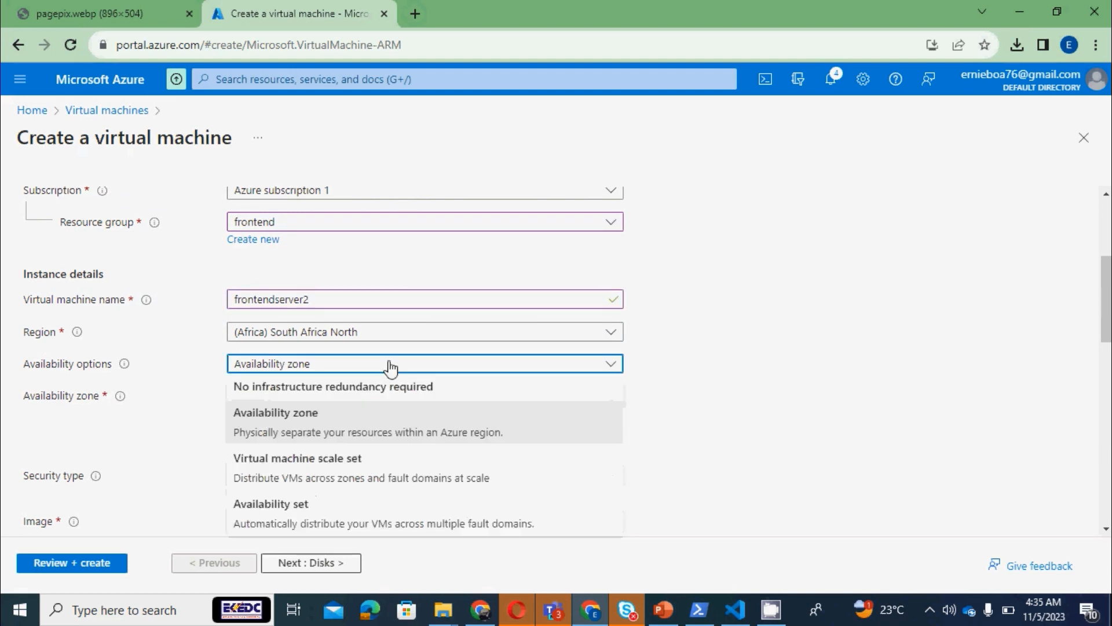
click(314, 513)
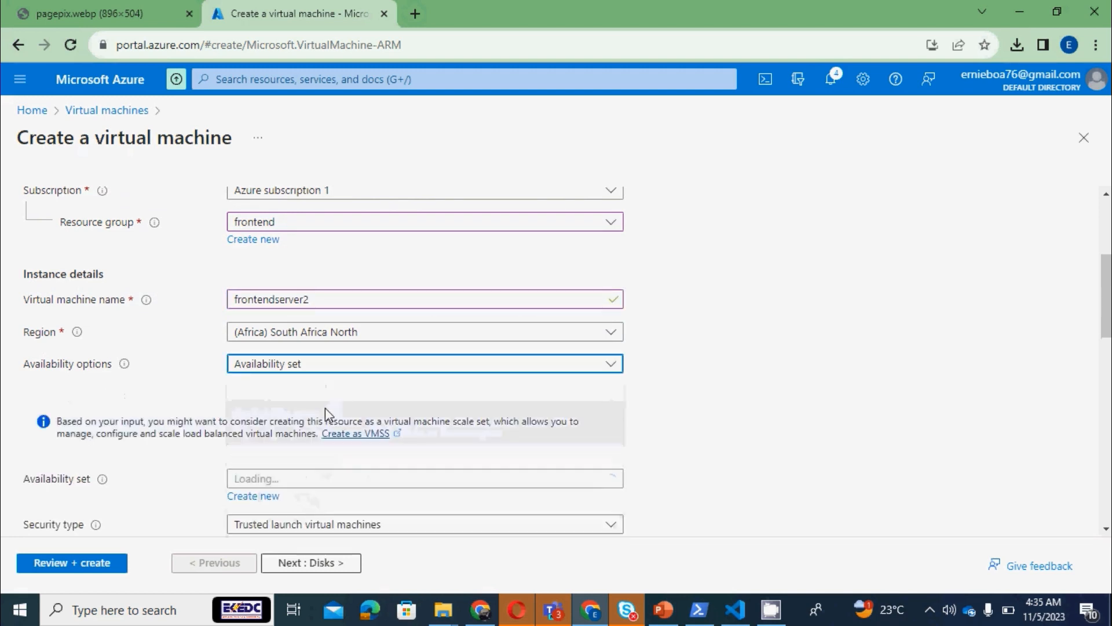
click(380, 479)
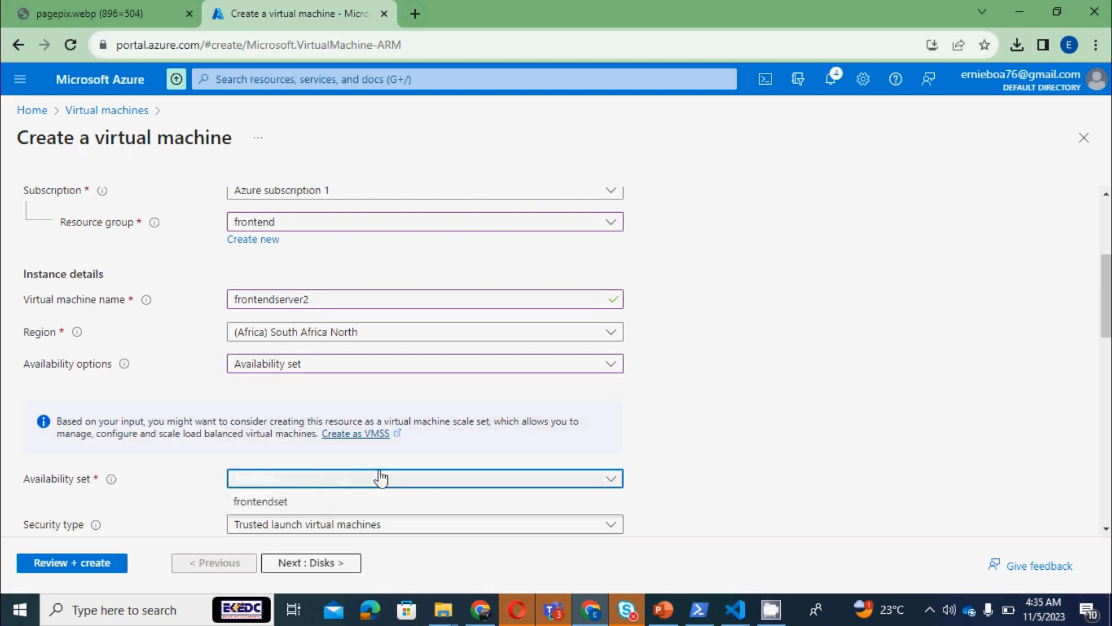
click(292, 505)
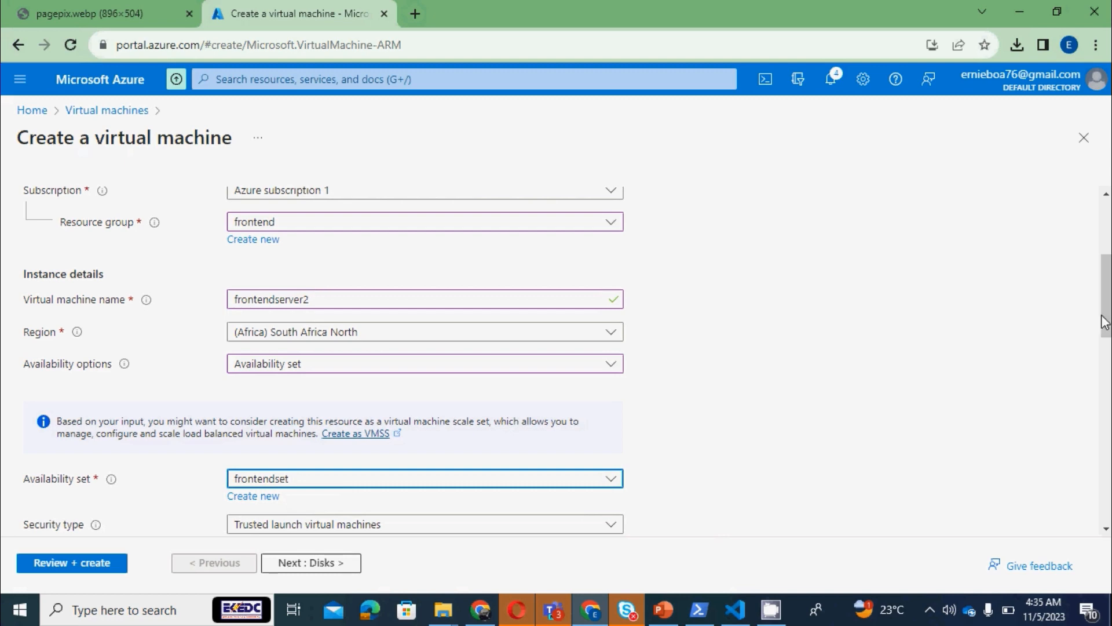
Review all available VM sizes with their monthly costs and select B1ls with 1 vCPU and 0.5 GiB memory
drag(1105, 318, 1105, 369)
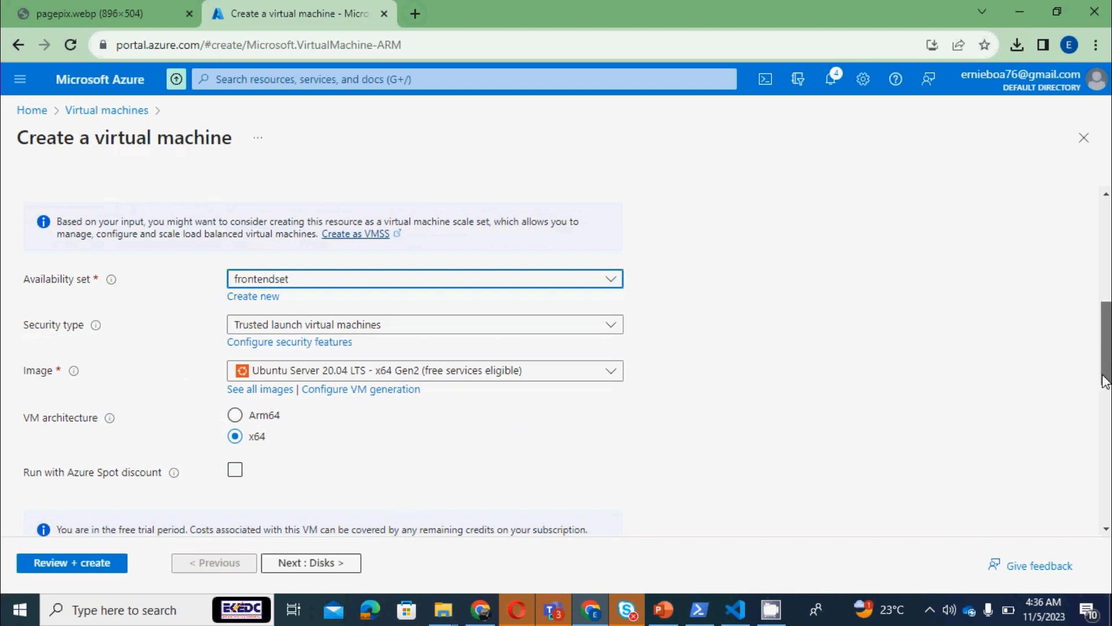
drag(1104, 348, 1103, 417)
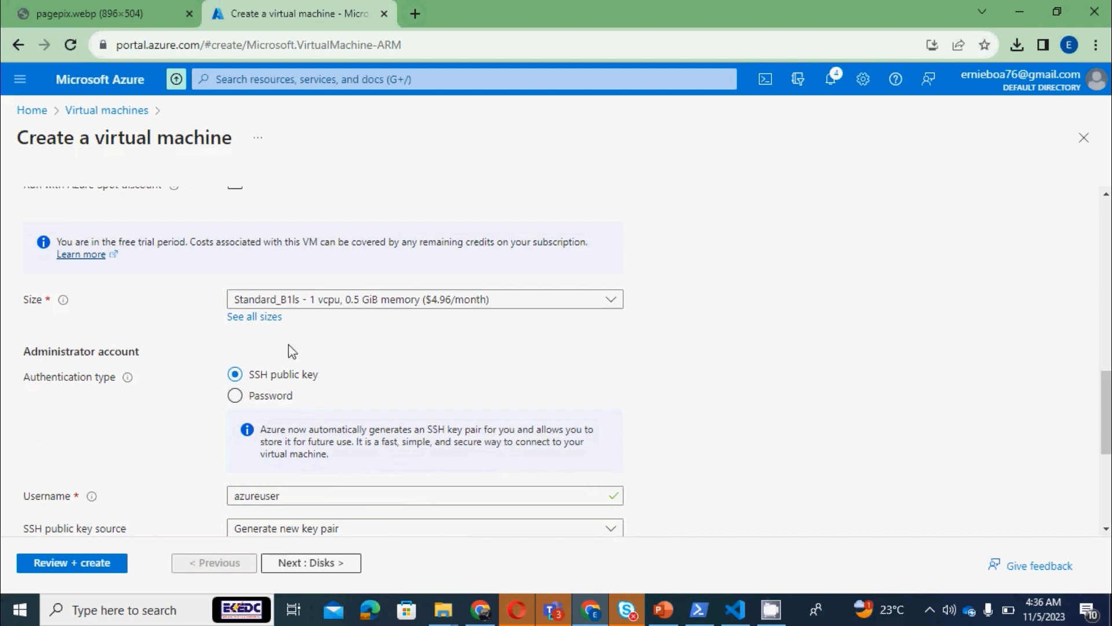
click(246, 316)
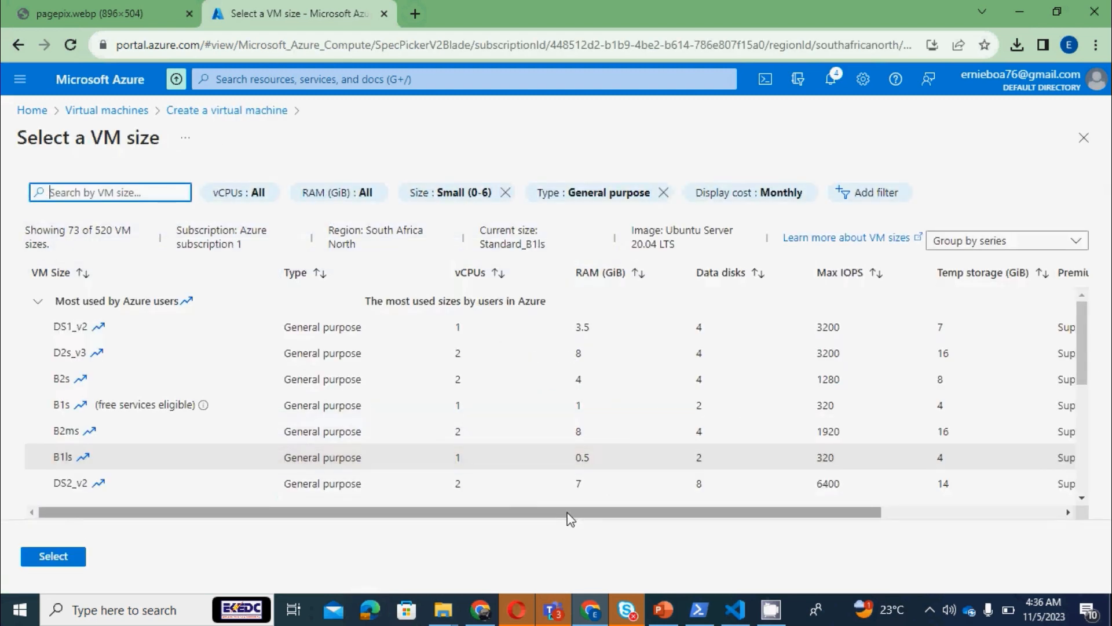
drag(568, 519, 757, 551)
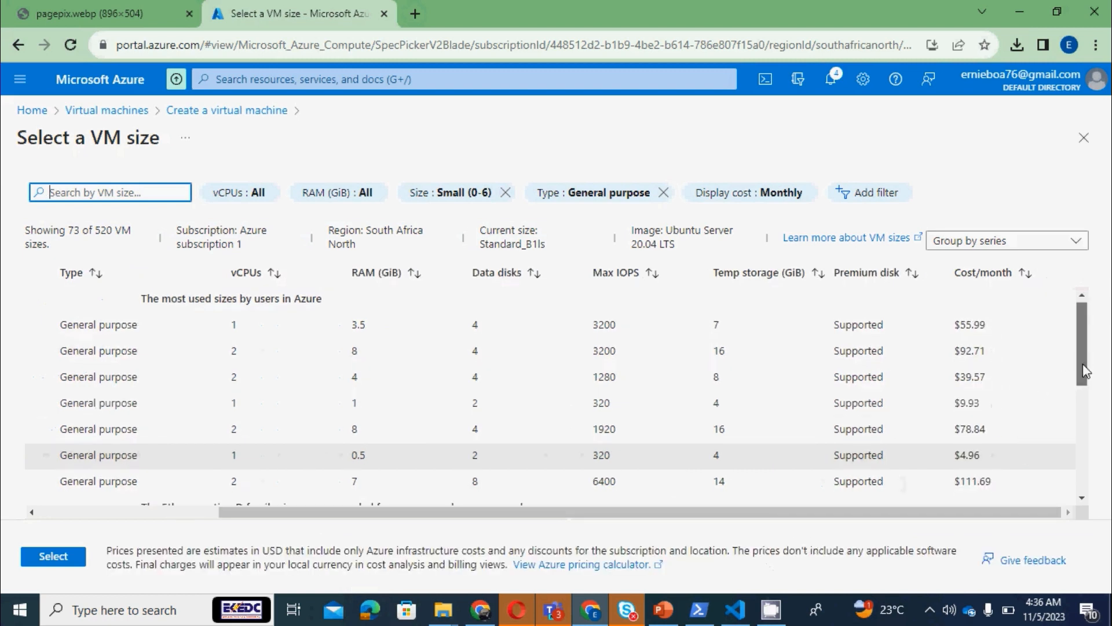
drag(1085, 363, 1085, 373)
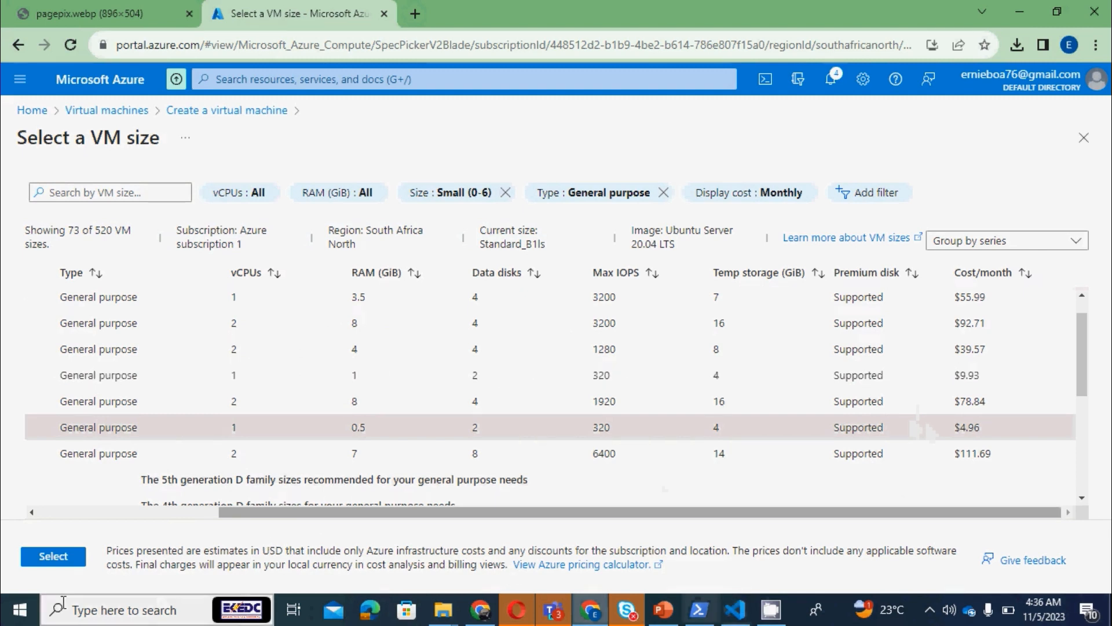
click(54, 557)
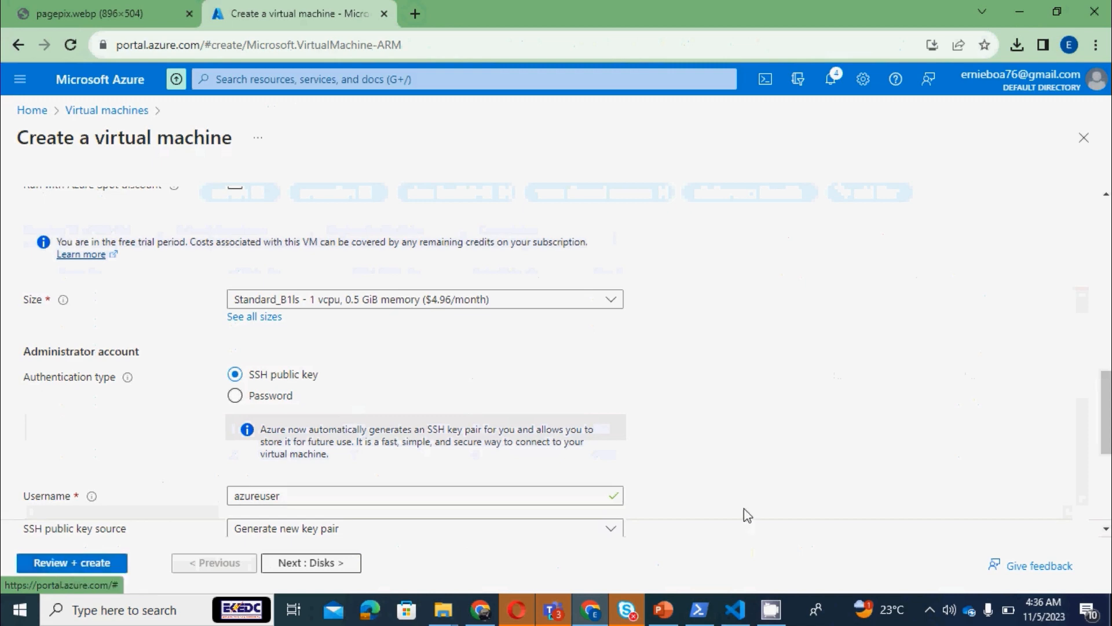
Choose Generate new key pair as the SSH public key source for the administrator account
scroll(406, 359, down, 4)
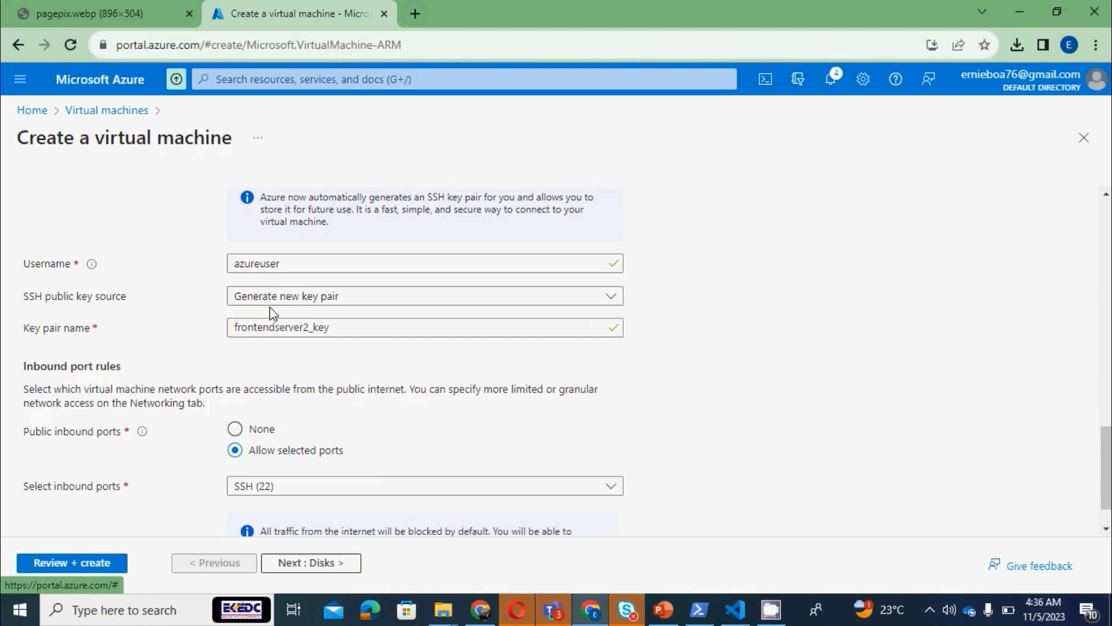
click(307, 295)
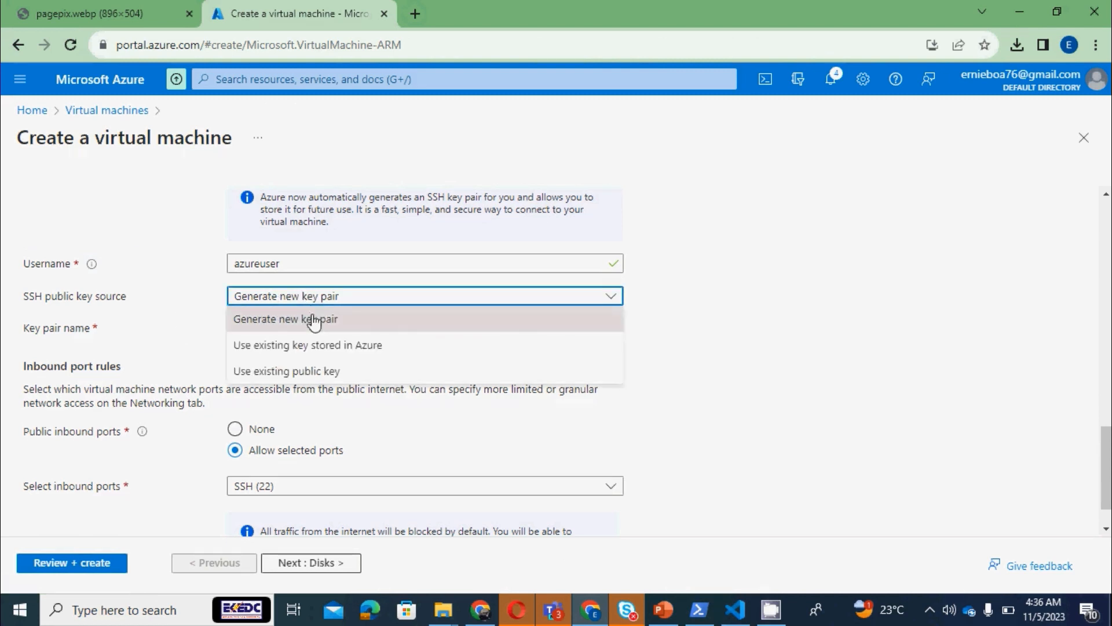
click(313, 321)
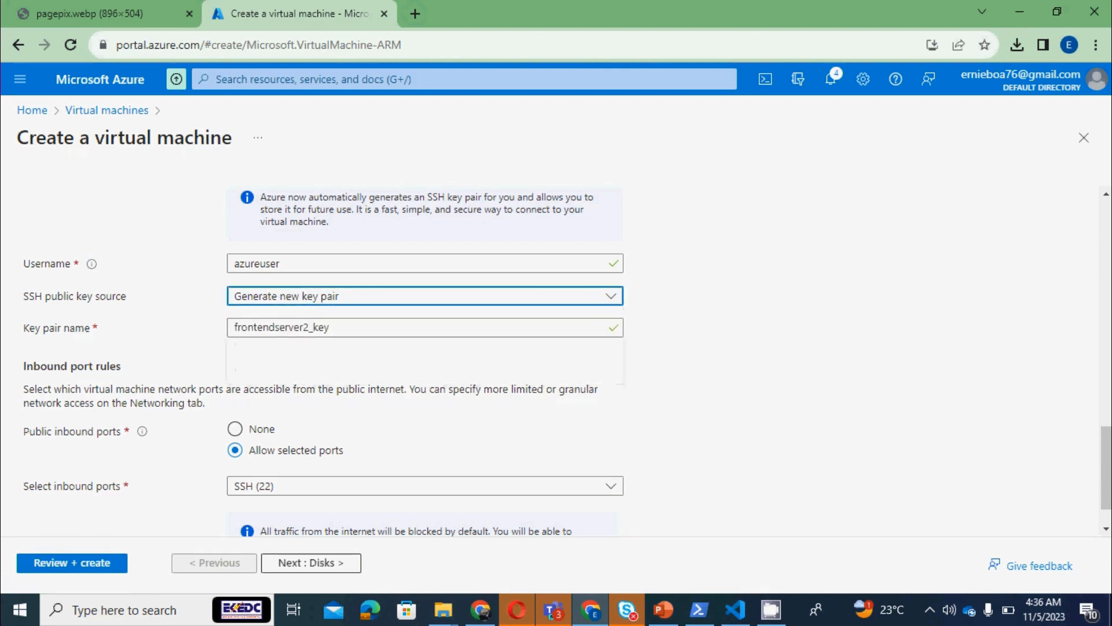
scroll(424, 359, down, 1)
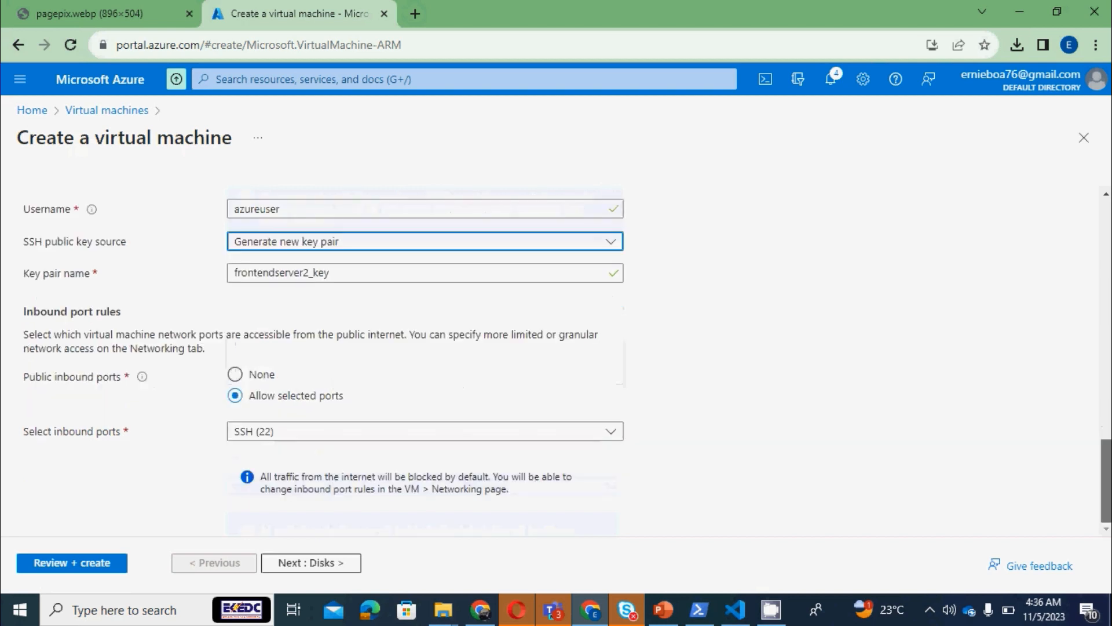
In the disk settings, set the OS disk type to Standard SSD with locally-redundant storage
click(309, 564)
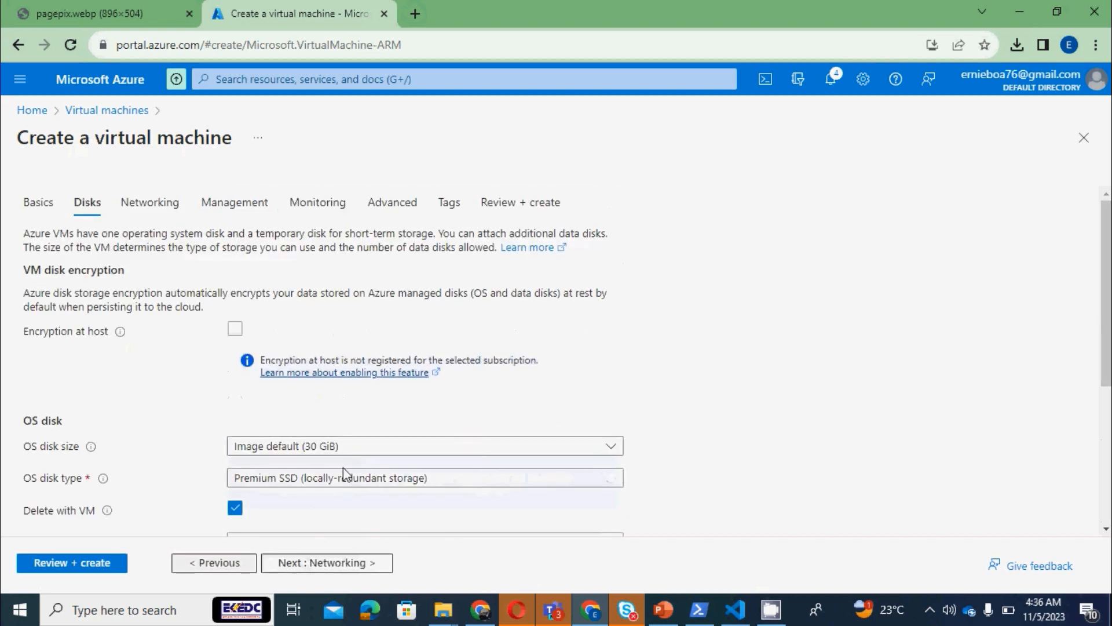
scroll(425, 359, down, 2)
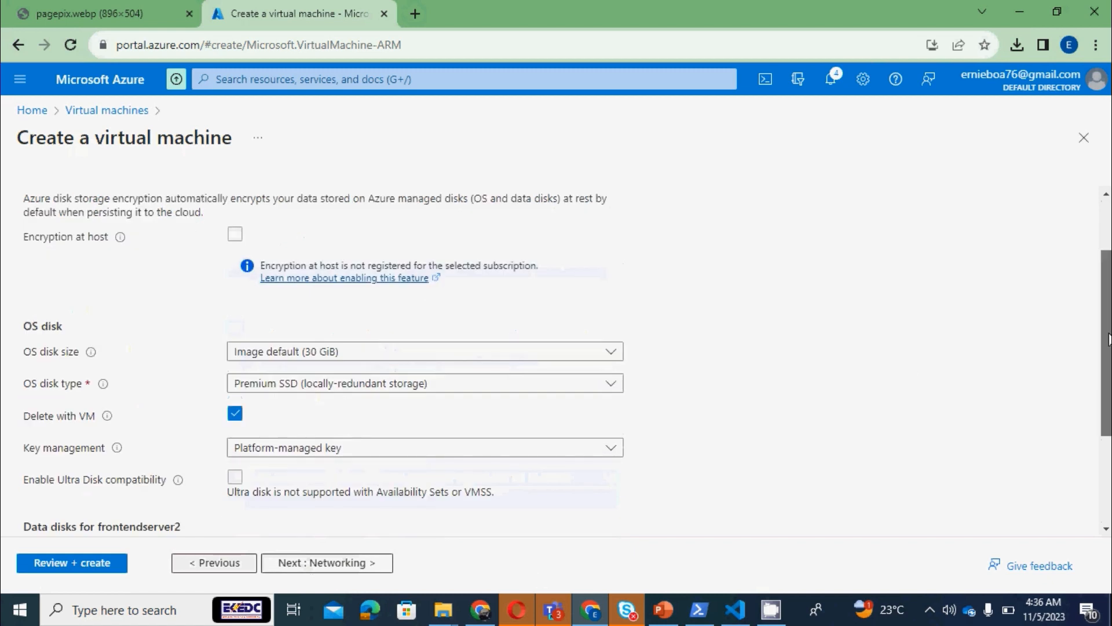
click(336, 383)
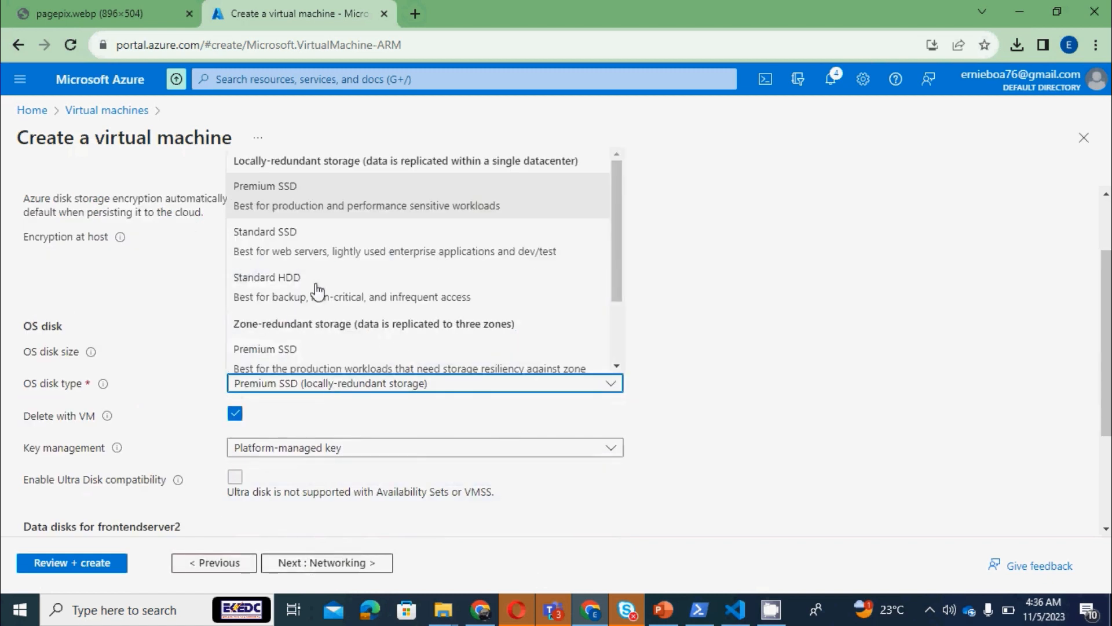
click(318, 251)
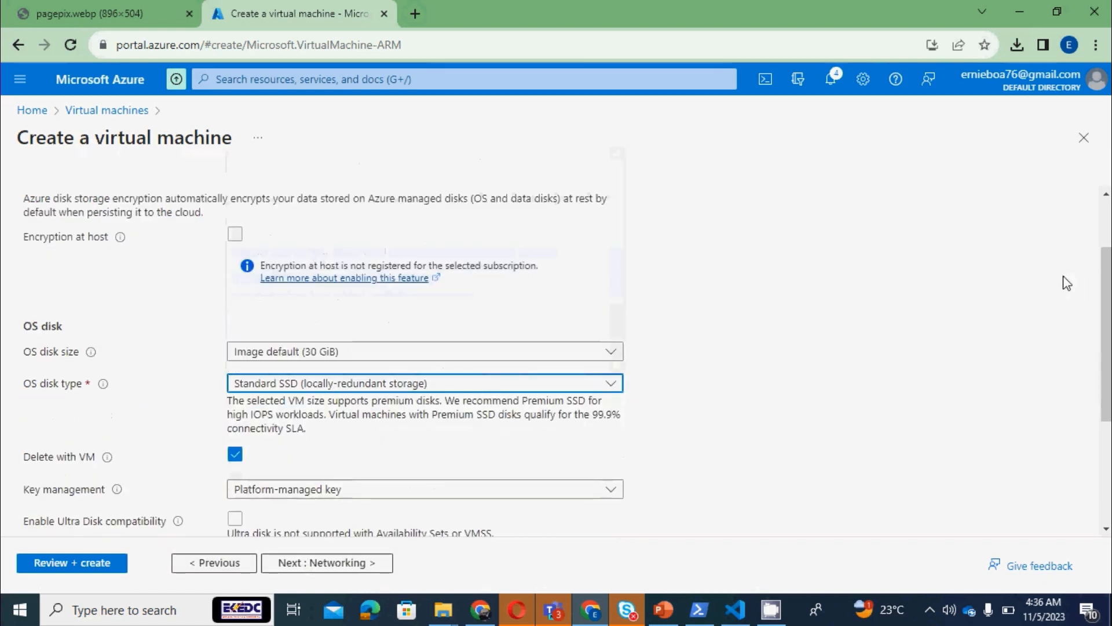
scroll(1109, 434, down, 4)
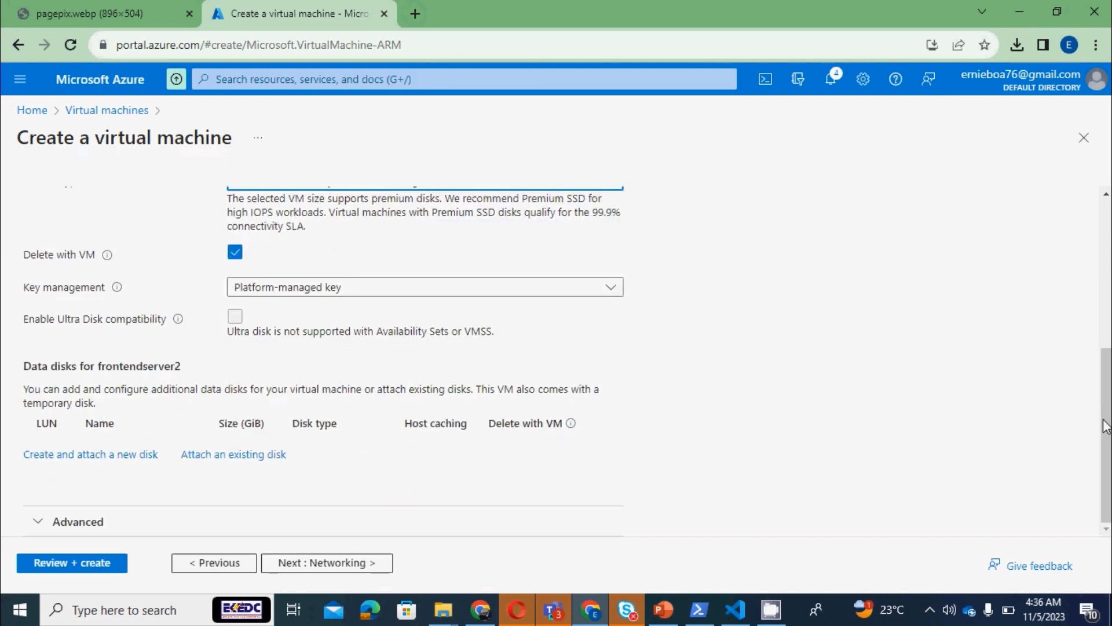
mouse_move(1106, 429)
mouse_down()
mouse_move(1106, 316)
mouse_move(1107, 426)
mouse_up()
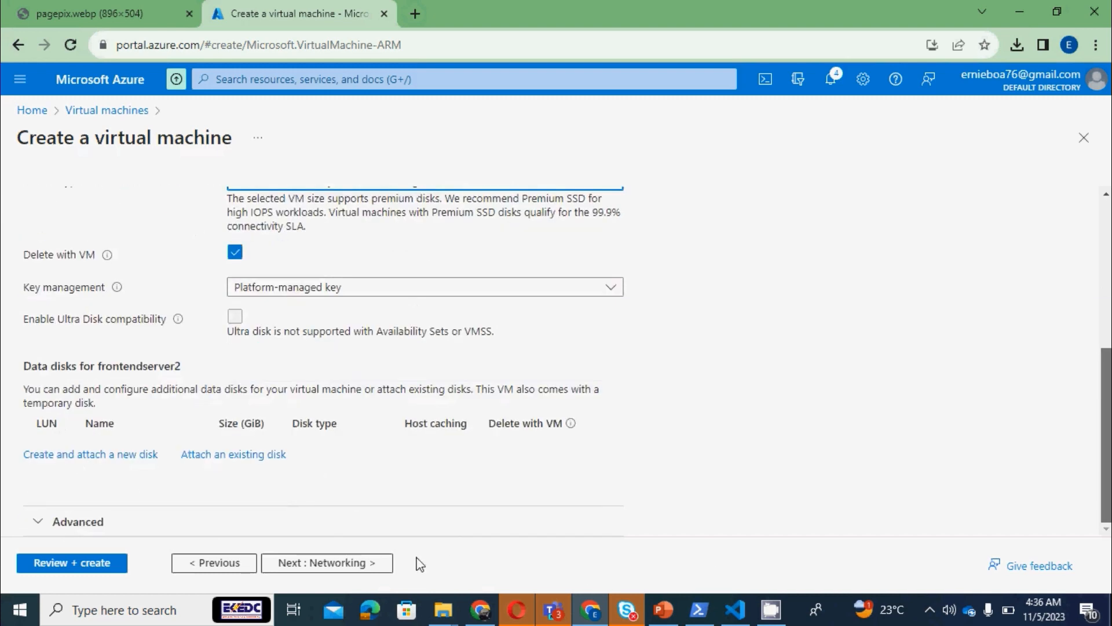
In the networking settings, keep frontendwebserver1-vnet as the virtual network and enable deleting the public IP and NIC with the VM
click(385, 563)
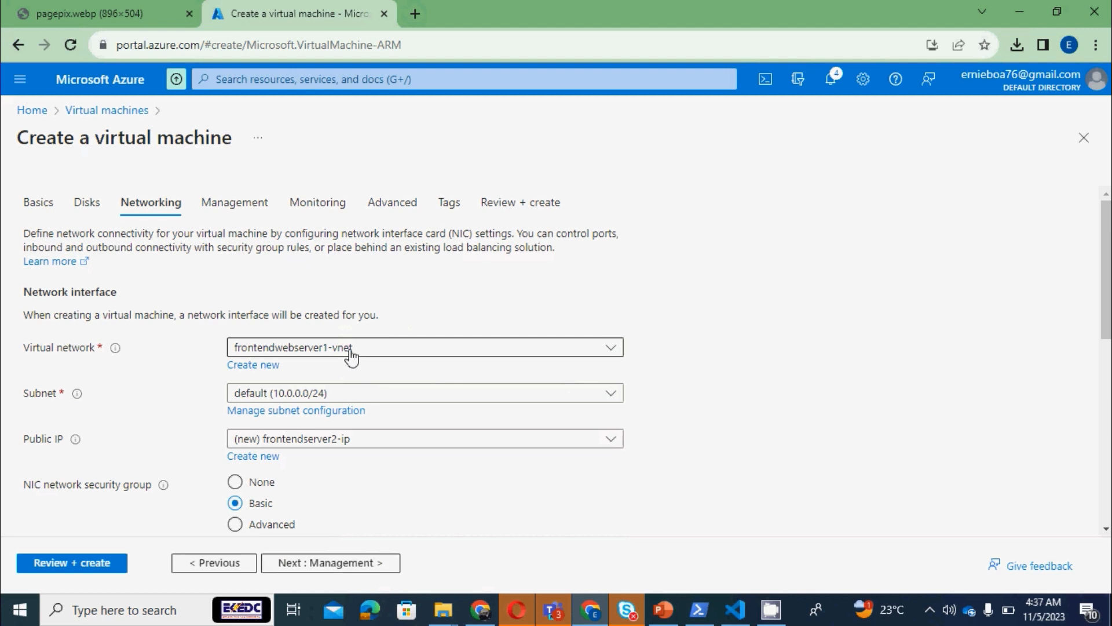
click(352, 353)
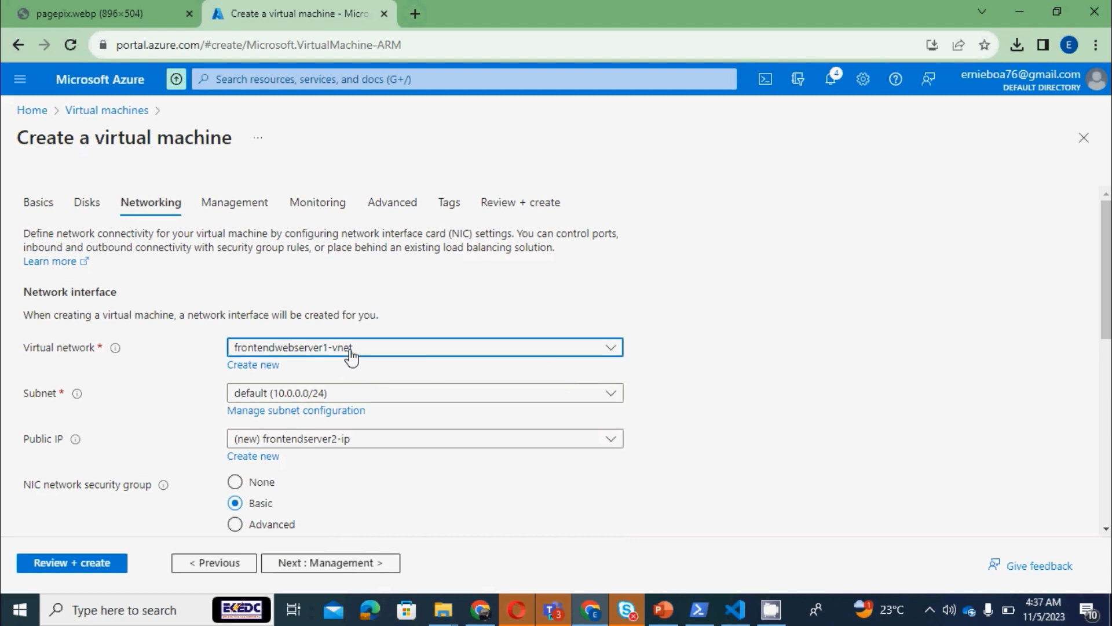
click(351, 355)
drag(1108, 288, 1108, 346)
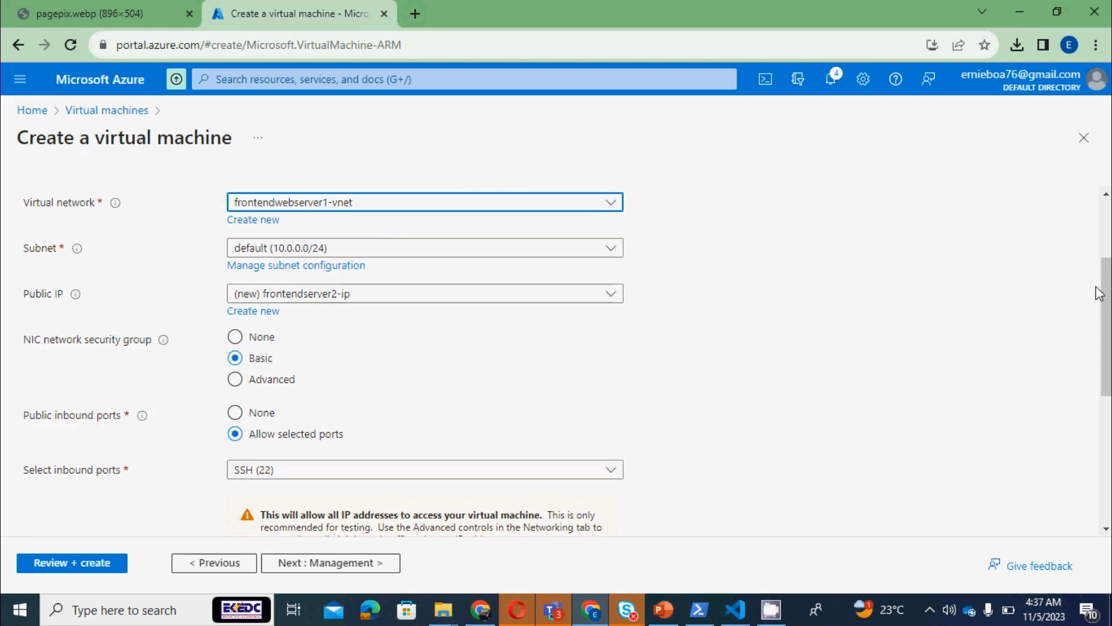
drag(1105, 307, 1105, 404)
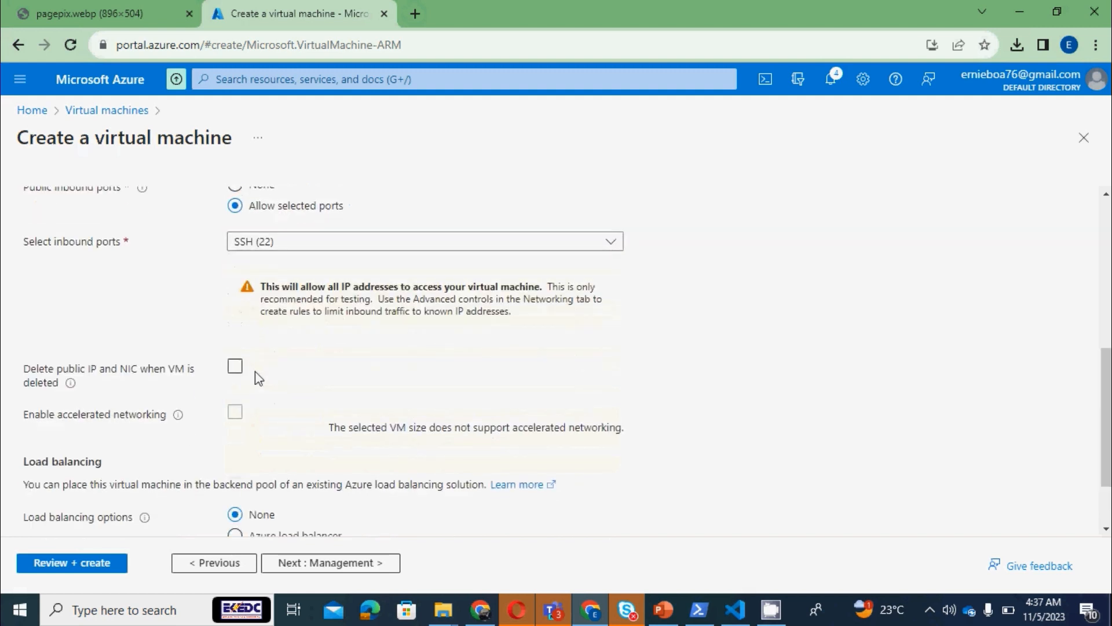
click(235, 367)
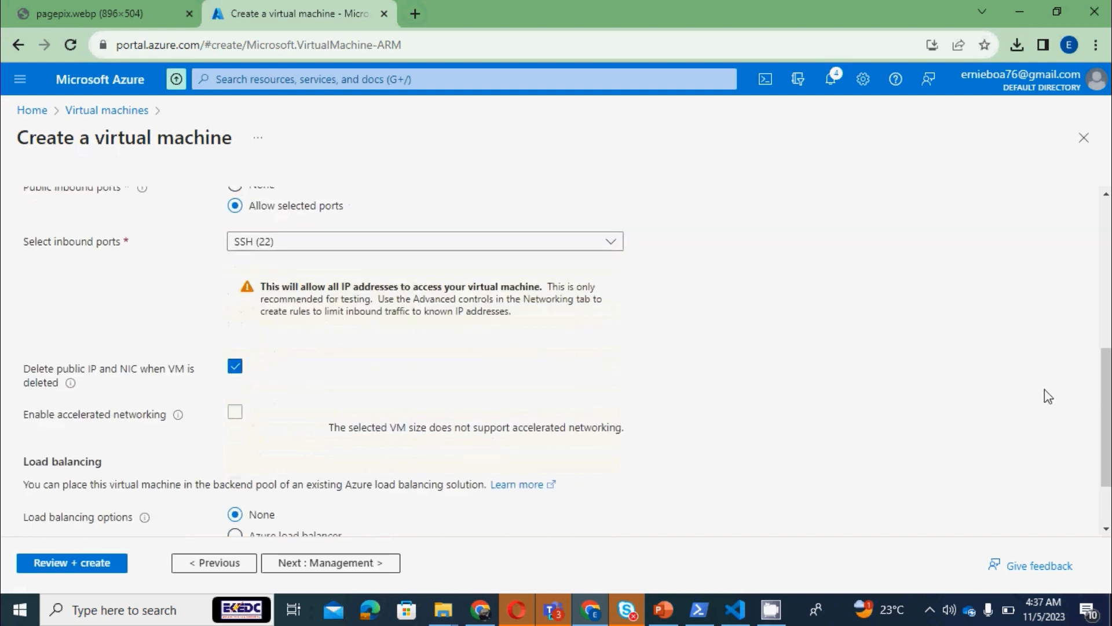
Review and create the virtual machine with load balancing left at None, downloading the new private key
drag(1107, 400, 1105, 475)
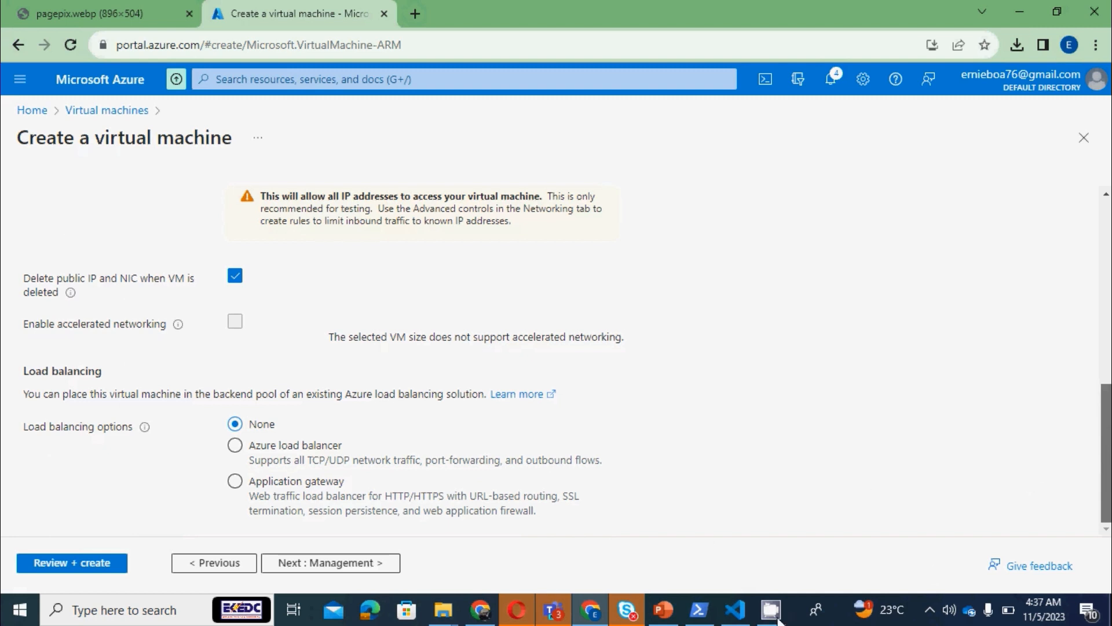
mouse_move(1106, 453)
mouse_down()
mouse_move(1106, 269)
mouse_move(1107, 453)
mouse_up()
click(84, 563)
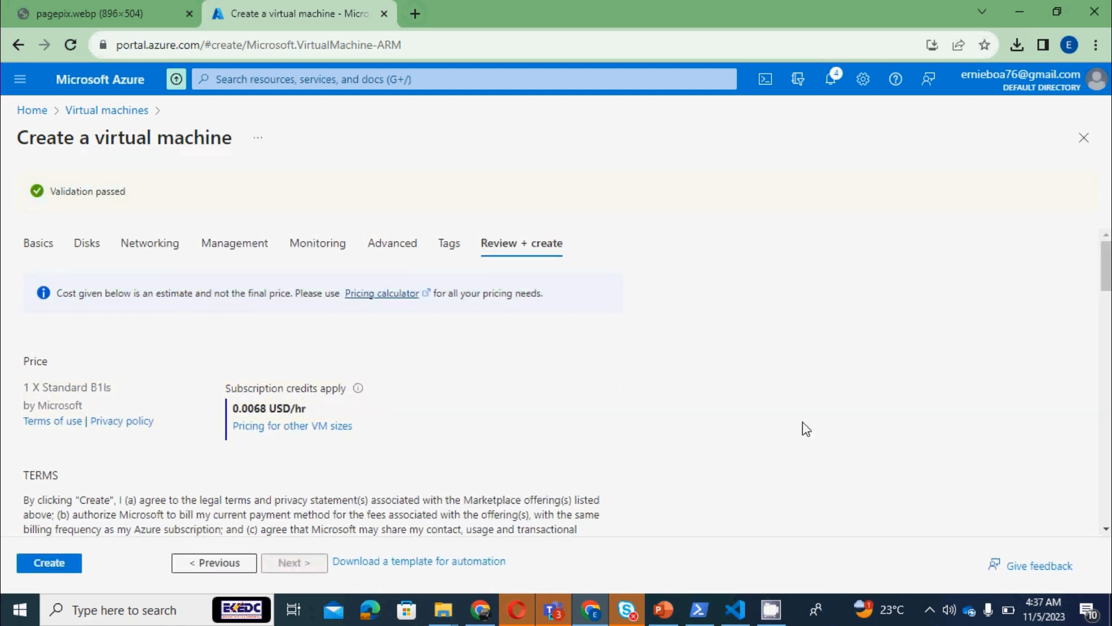
scroll(301, 510, down, 15)
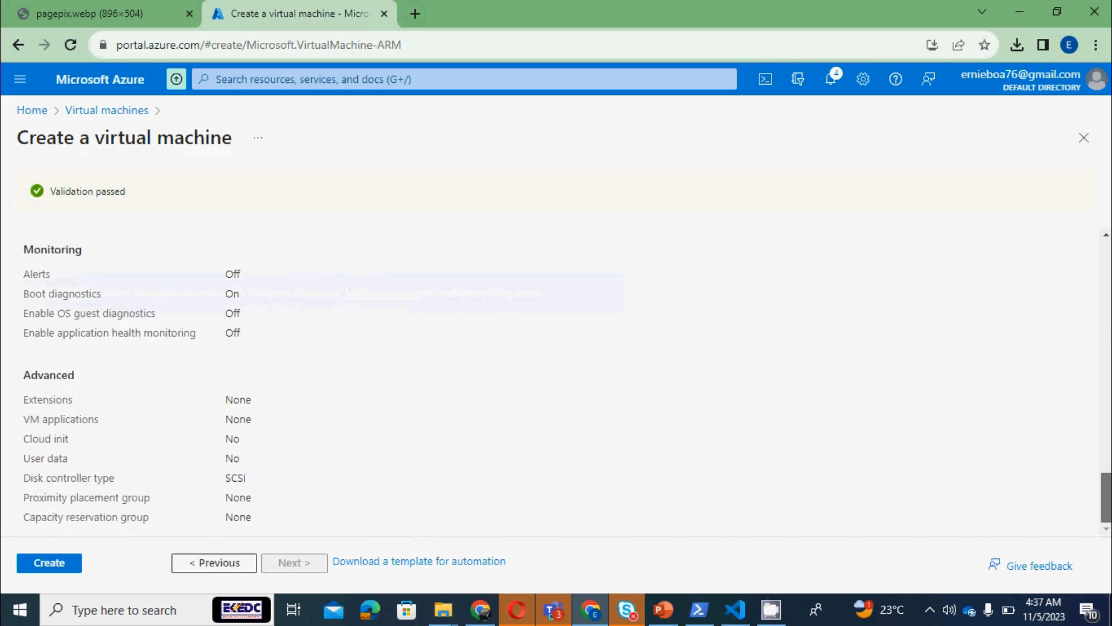
click(72, 568)
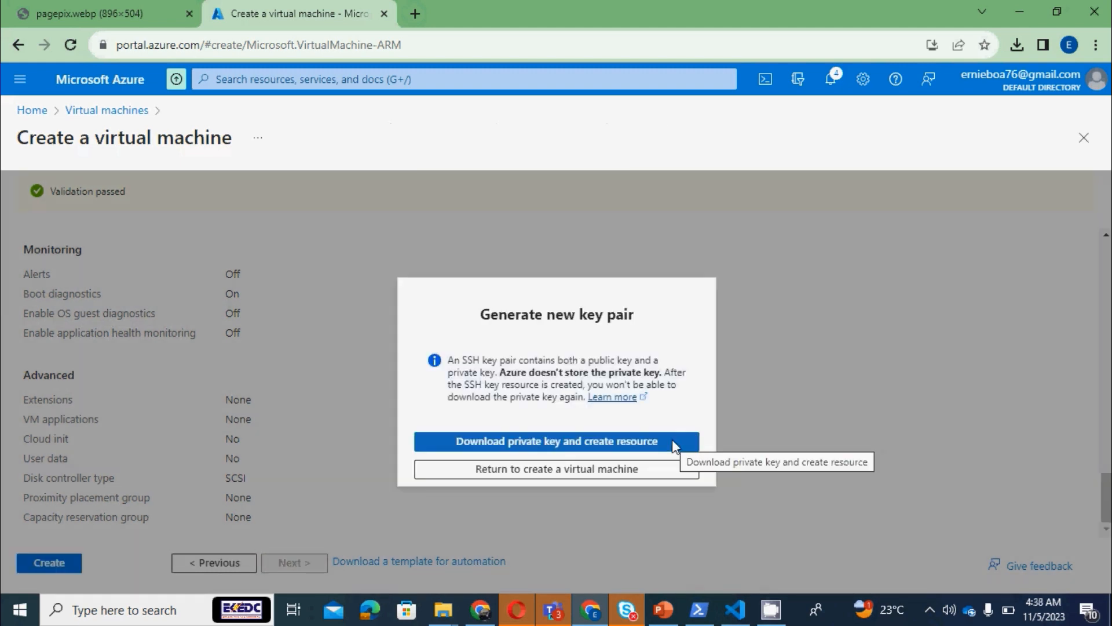
click(590, 443)
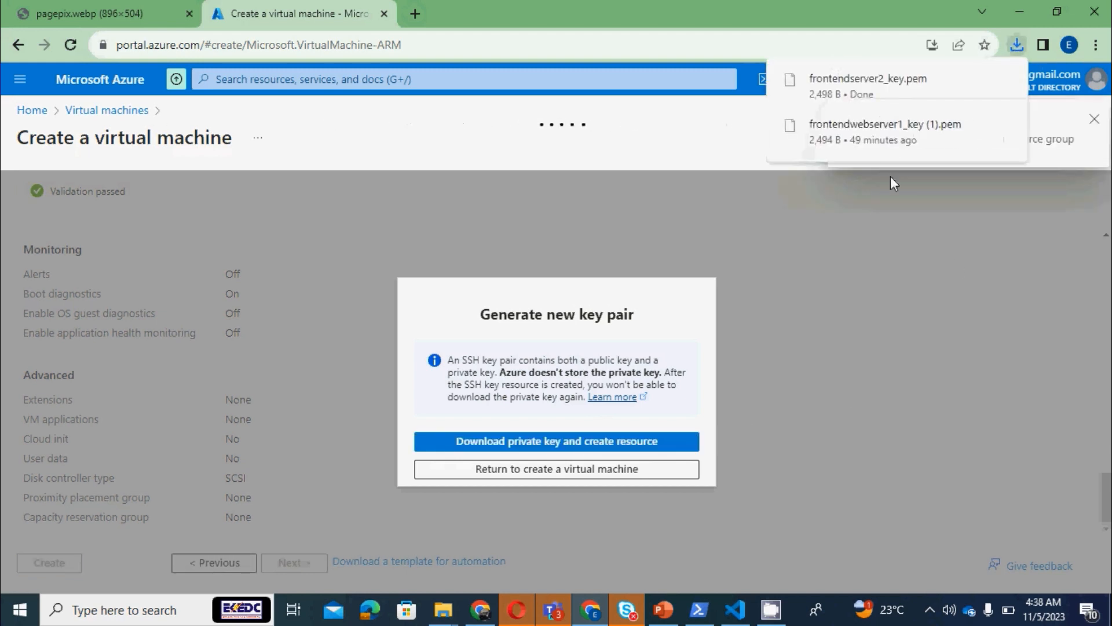
In File Explorer, copy frontendserver2_key.pem from the Downloads folder into the .ssh folder
mouse_move(886, 86)
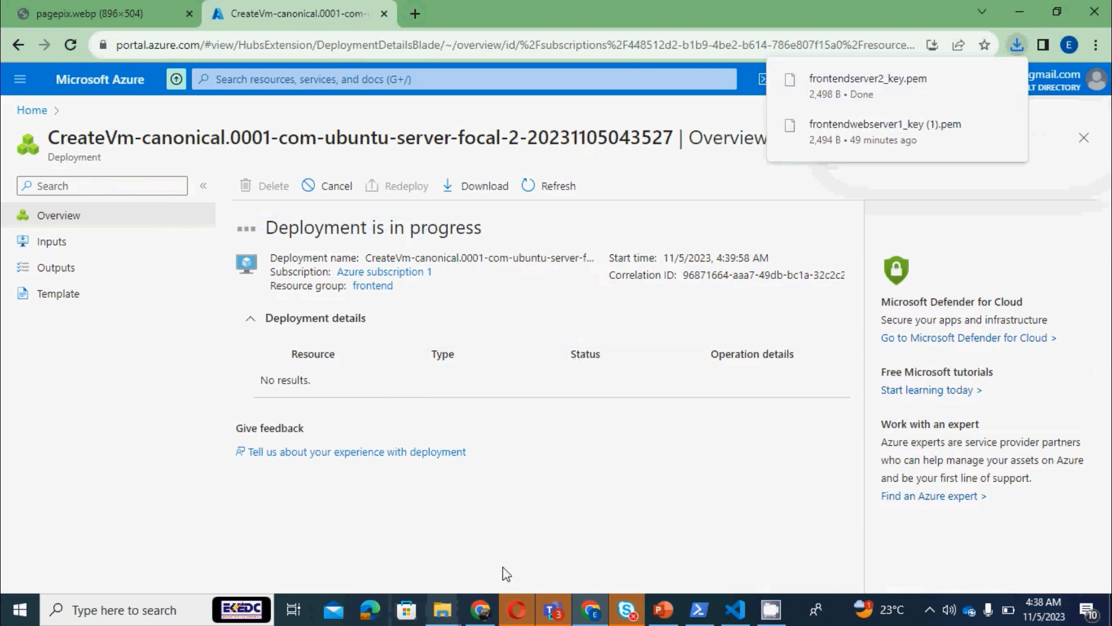
mouse_move(442, 610)
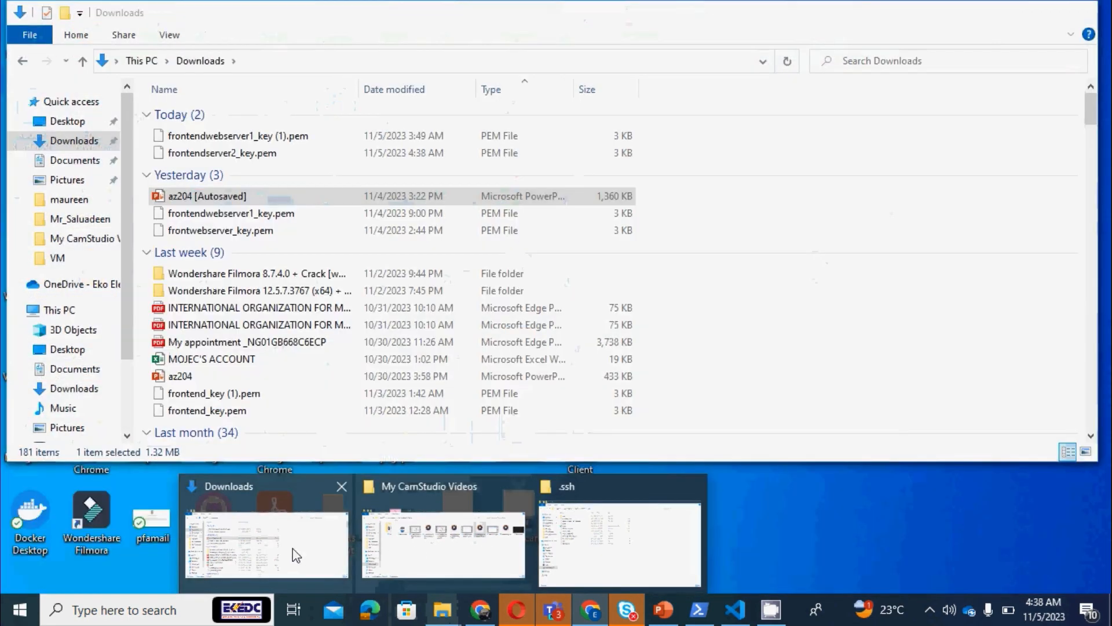
click(274, 548)
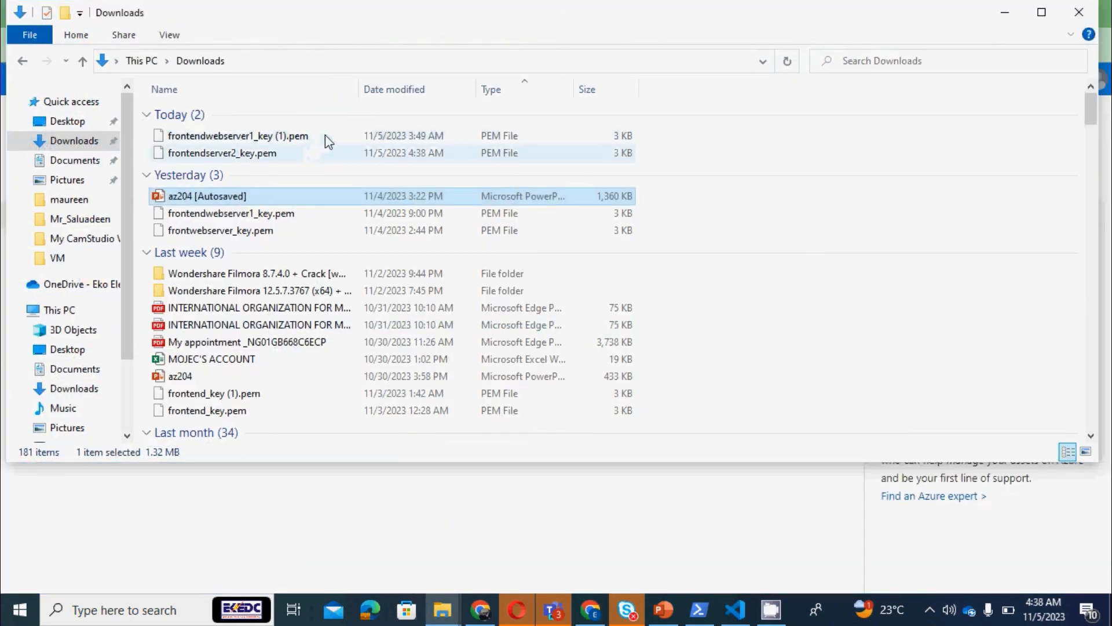
click(318, 153)
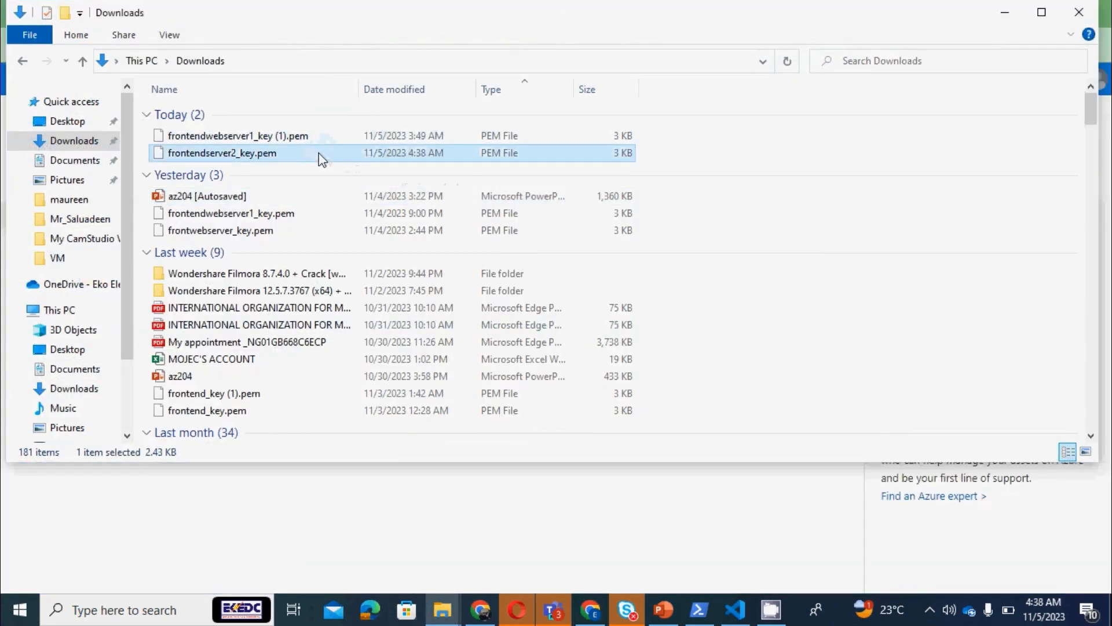
right_click(320, 155)
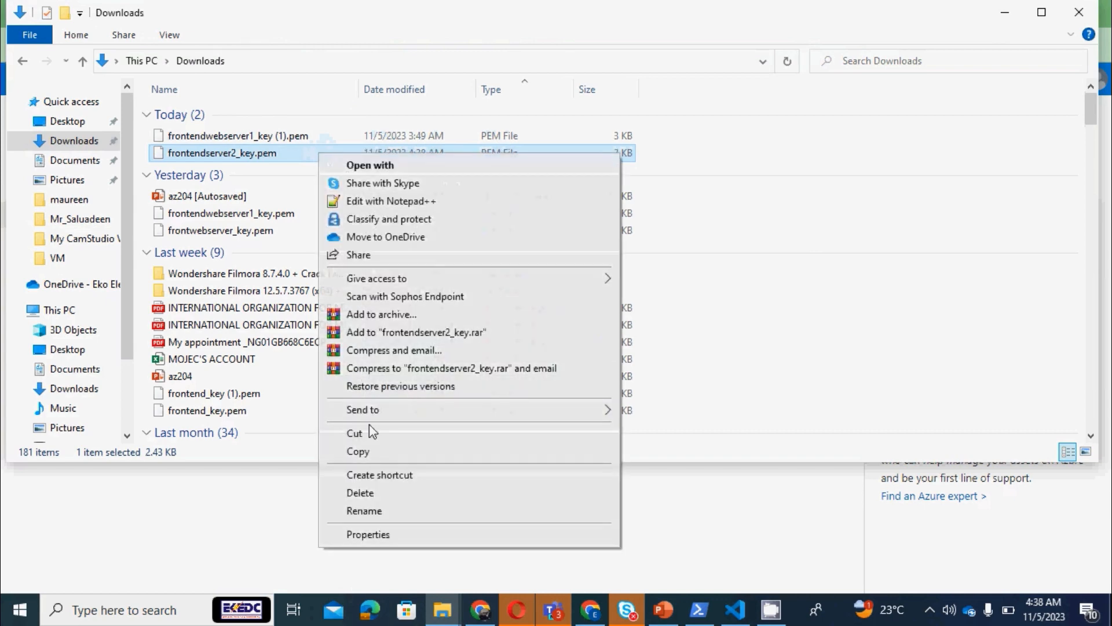
click(384, 451)
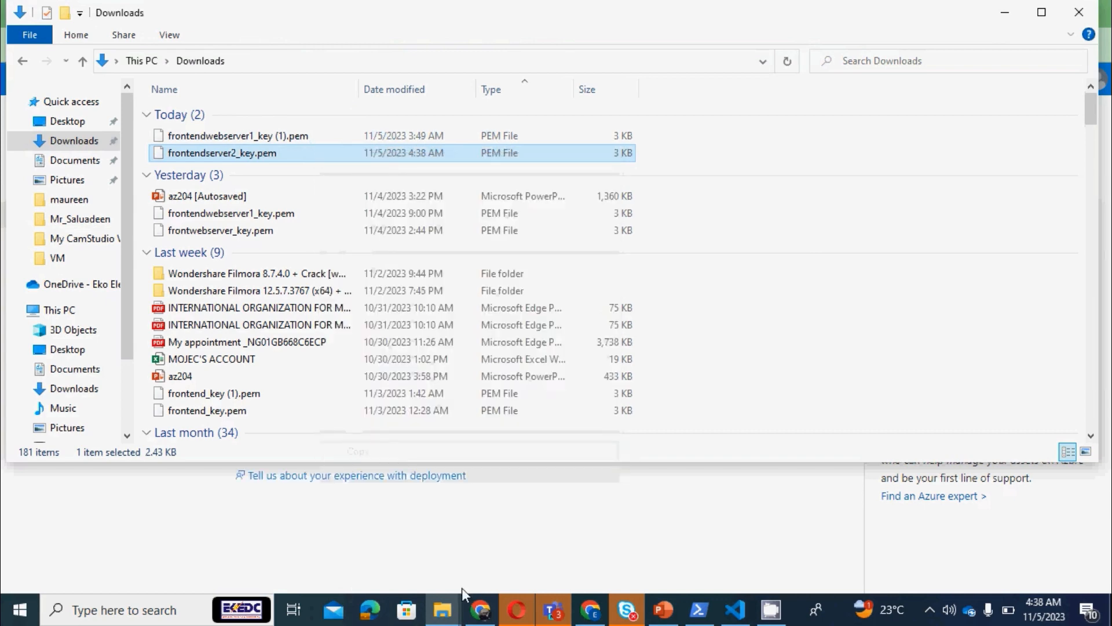
mouse_move(440, 613)
click(626, 528)
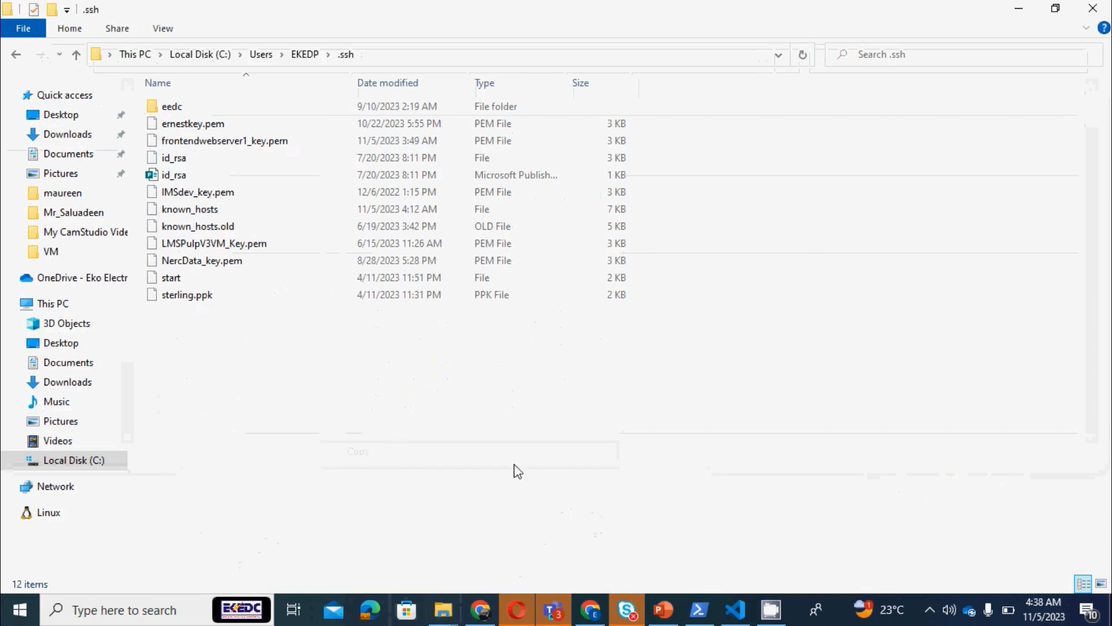
right_click(484, 419)
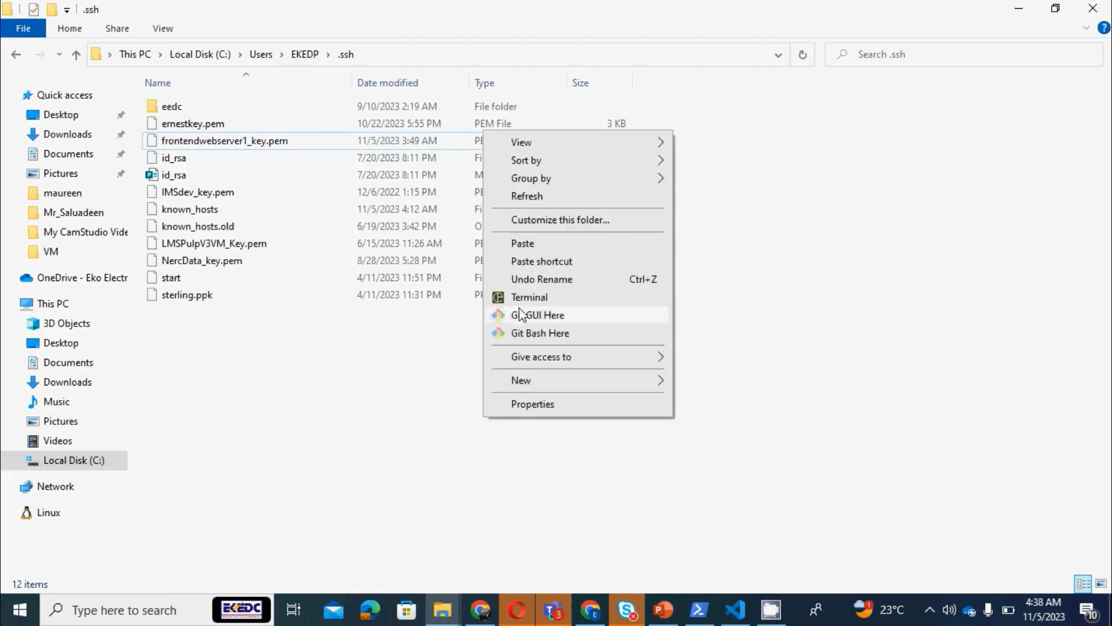
click(541, 243)
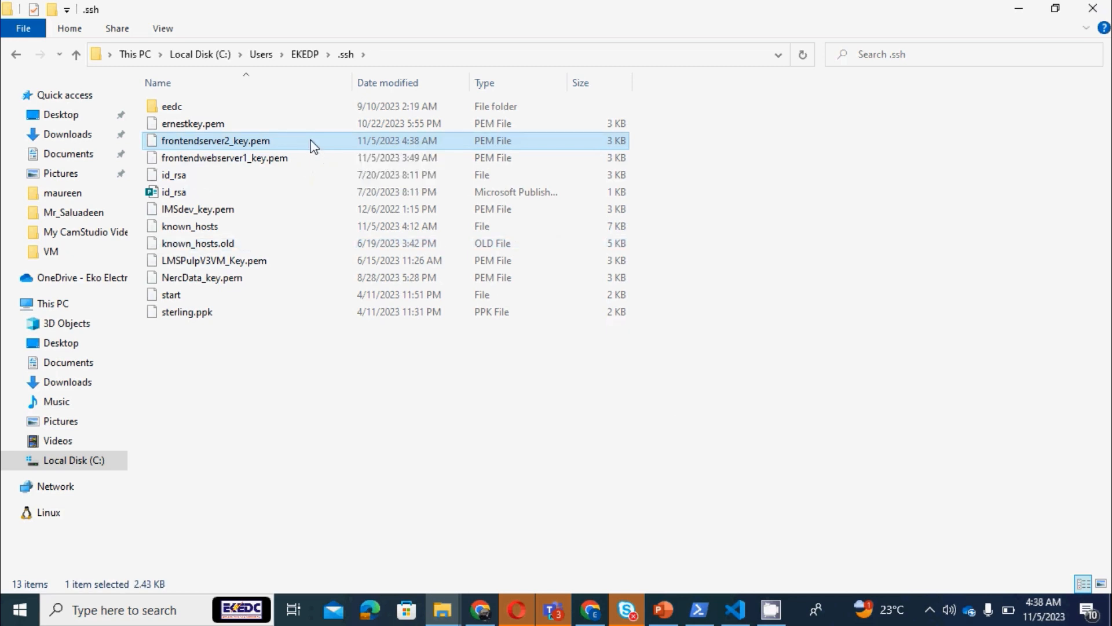
right_click(311, 144)
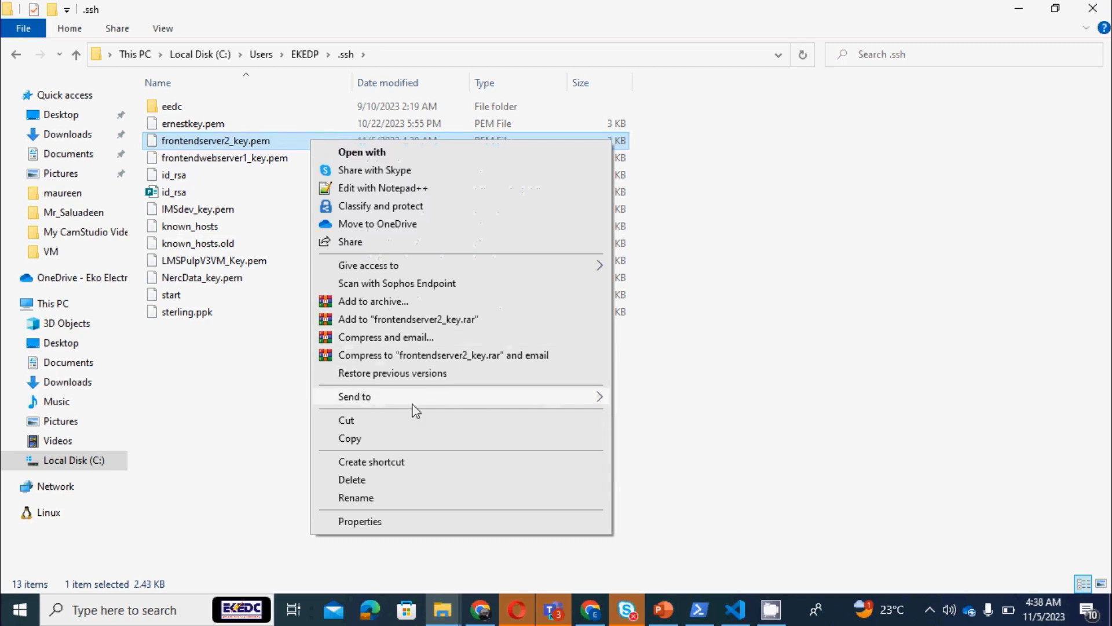
mouse_move(395, 397)
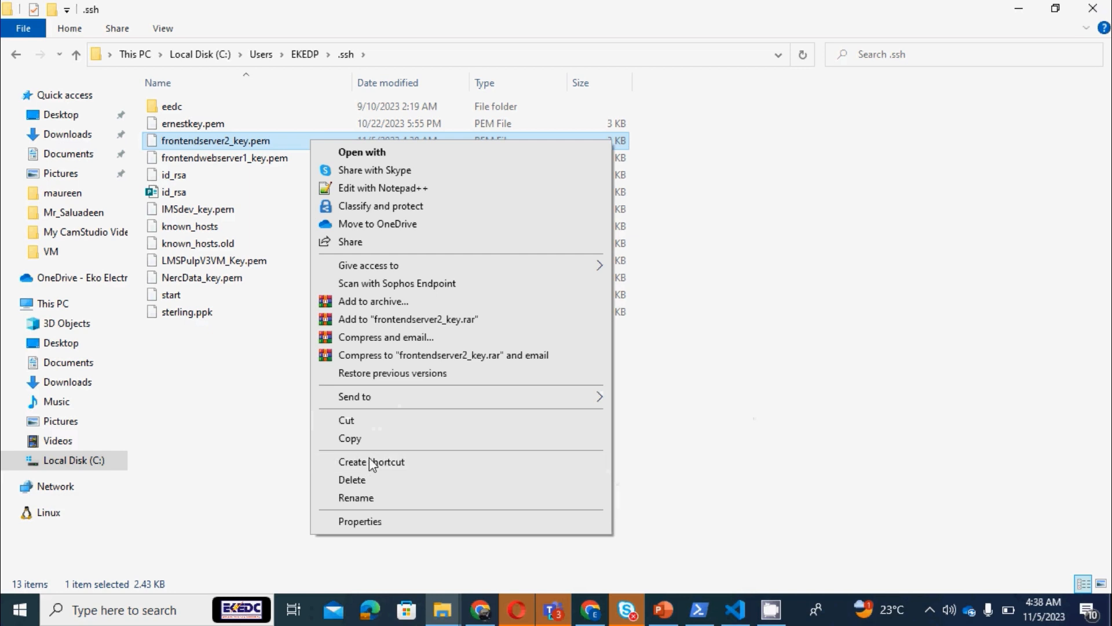
click(380, 497)
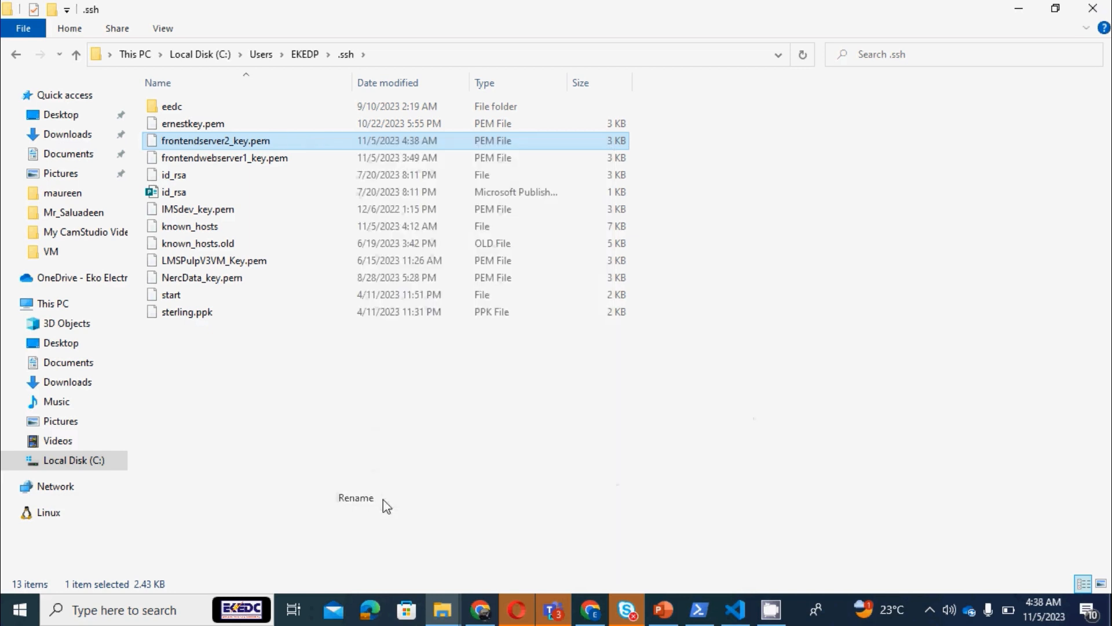
click(280, 140)
key(ctrl+c)
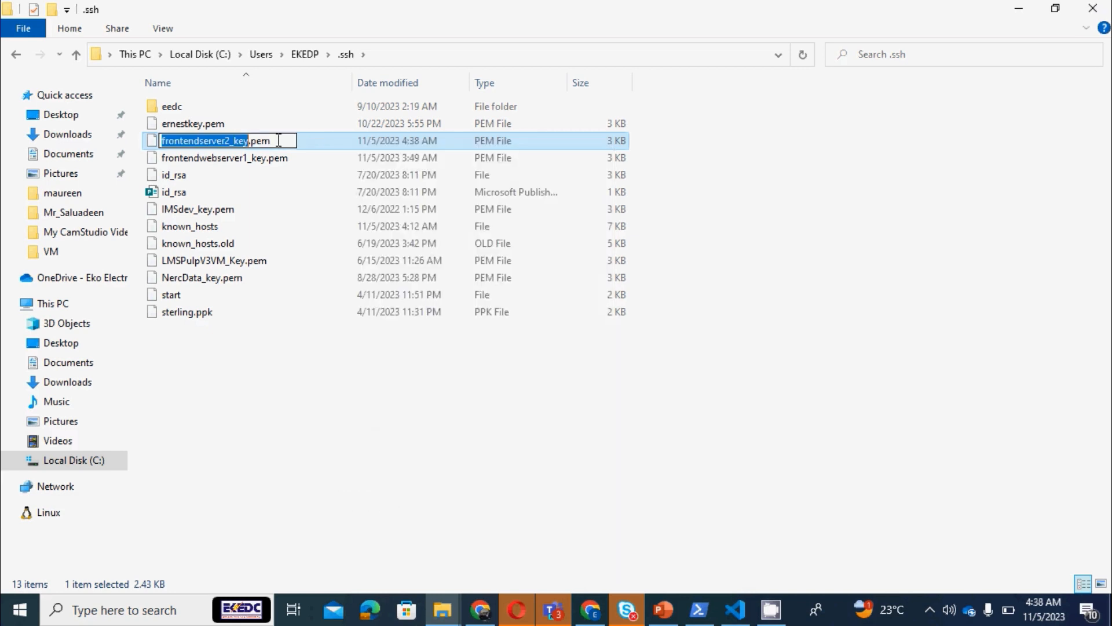
click(451, 469)
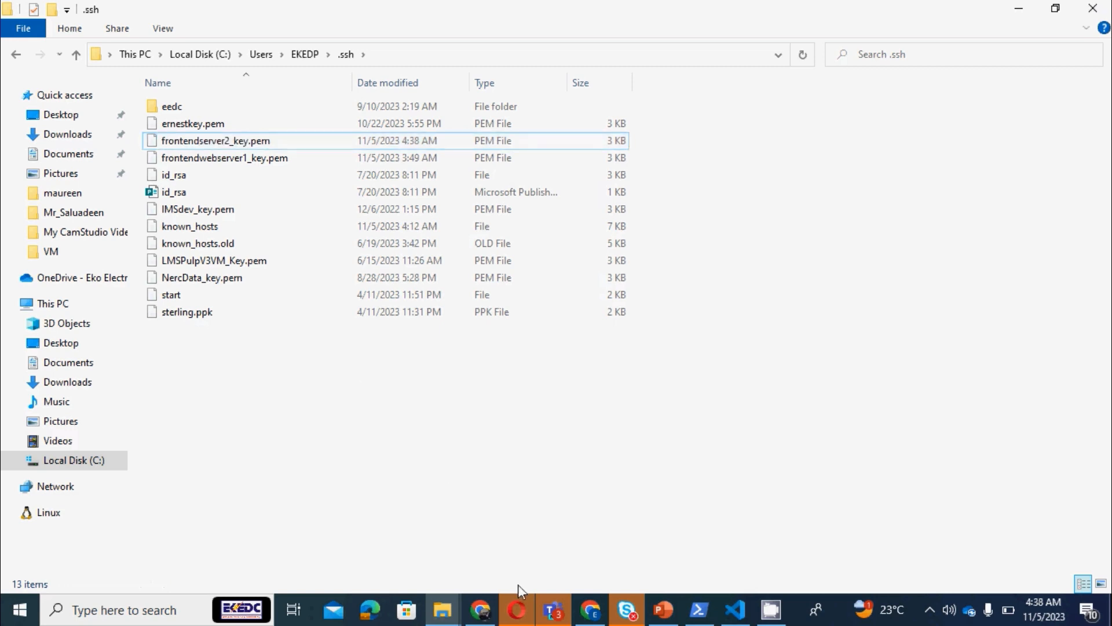
Check the deployment progress in Azure, switch to PowerShell and exit the SSH session on frontendwebserver1
click(590, 610)
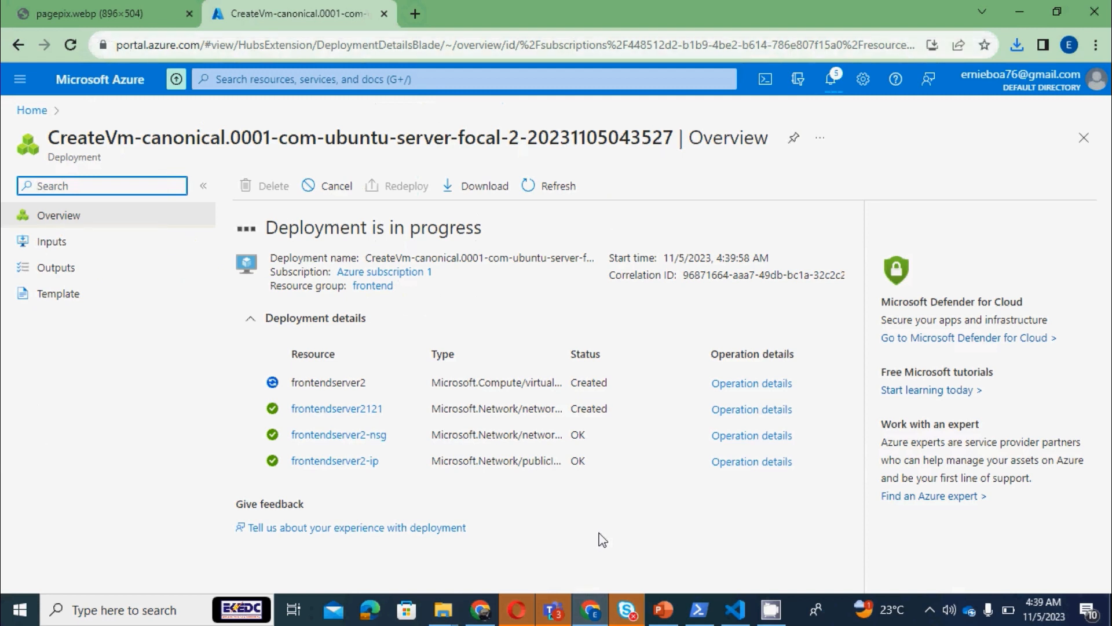
click(697, 610)
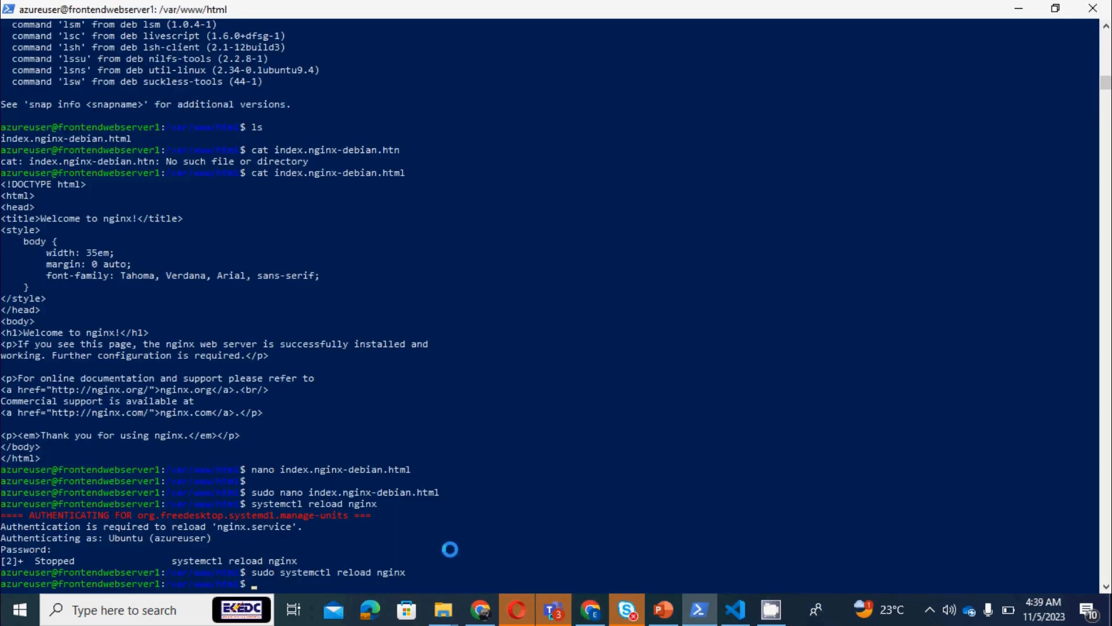
text(exit)
key(Return)
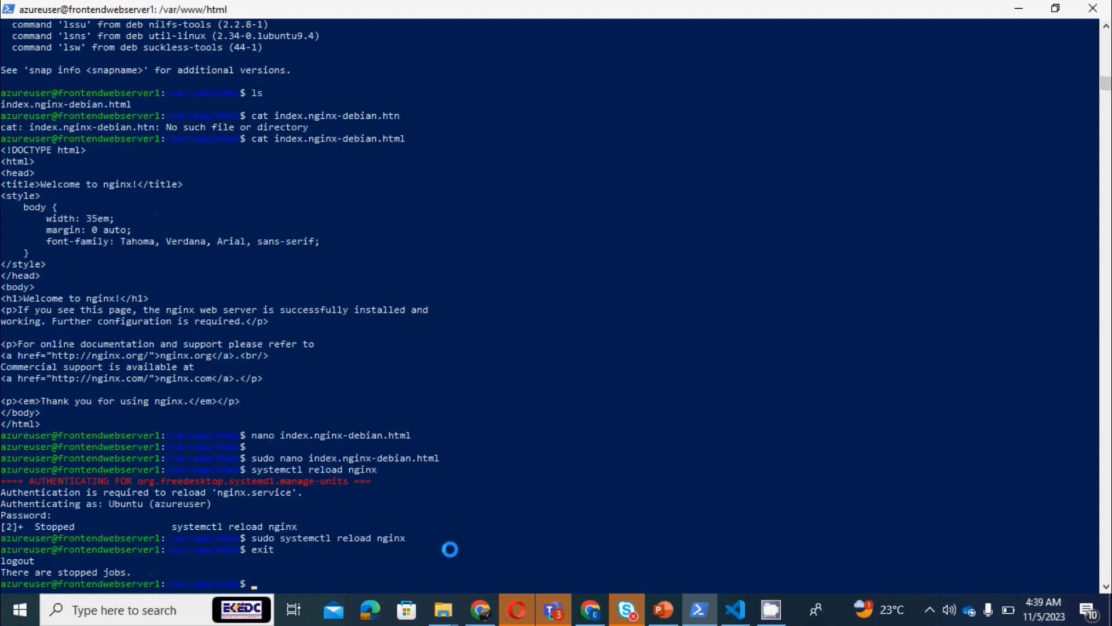
text(exit)
key(Return)
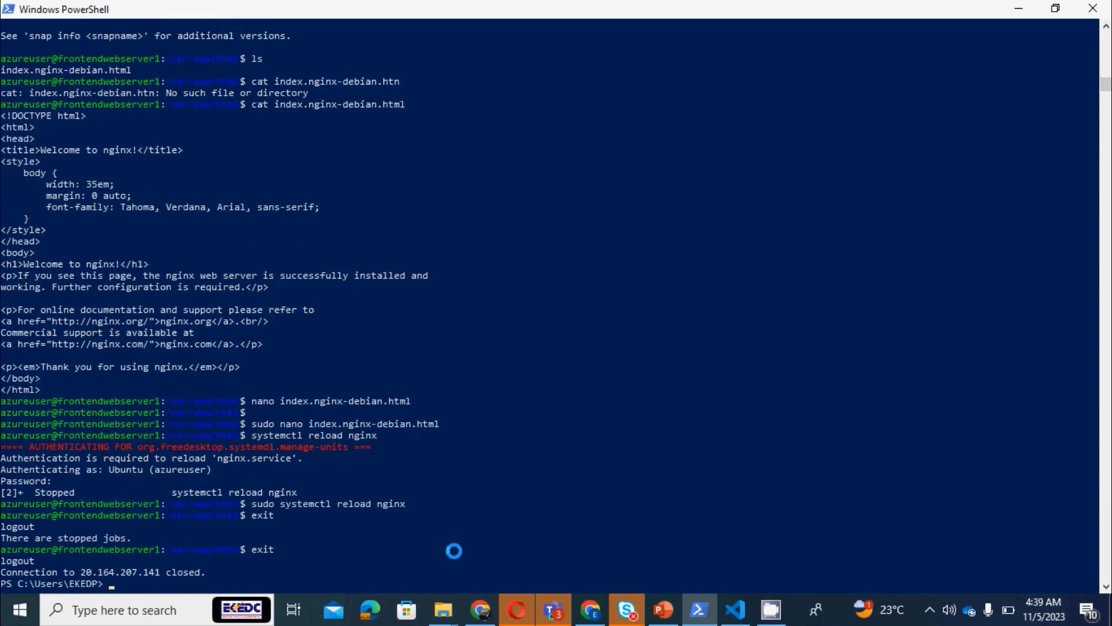
Return to the Azure portal in Chrome and open the newly deployed frontendserver2 resource
mouse_move(581, 615)
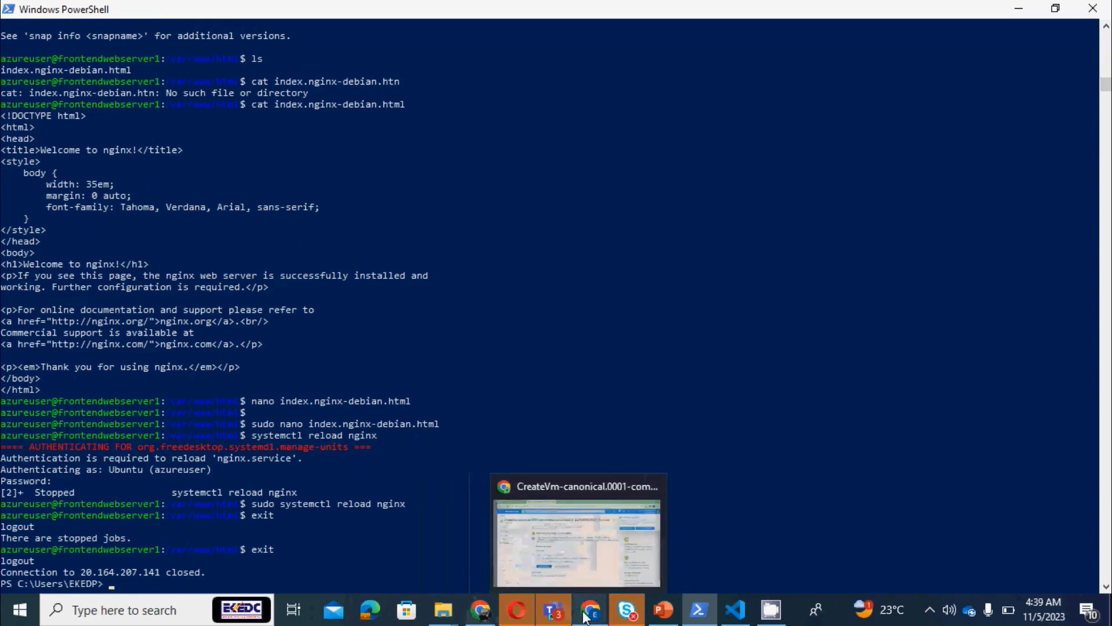
click(577, 538)
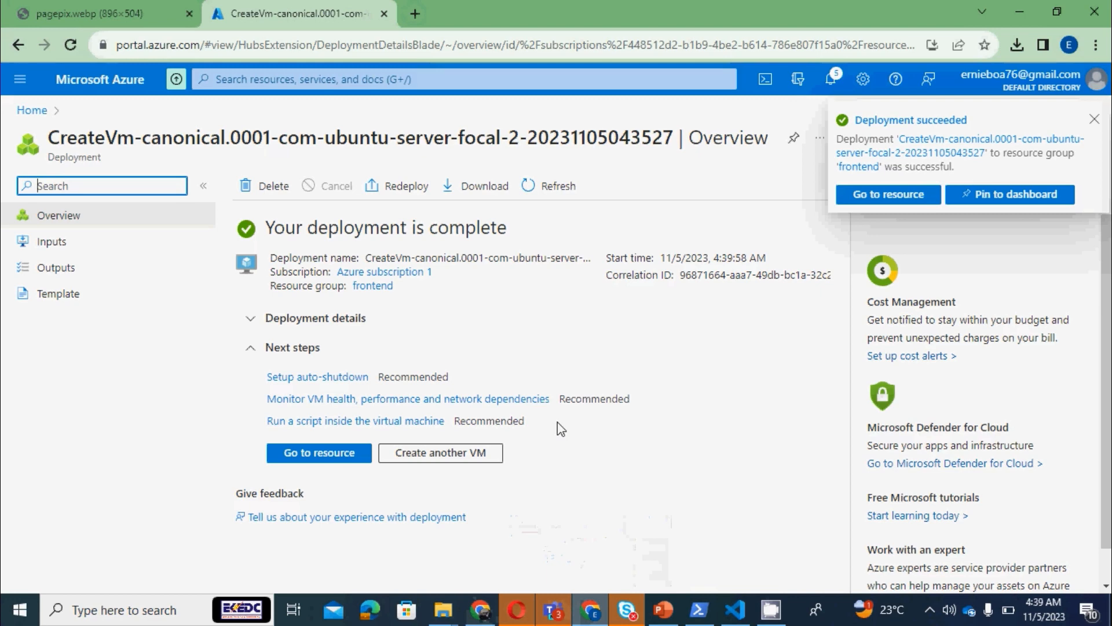
click(329, 457)
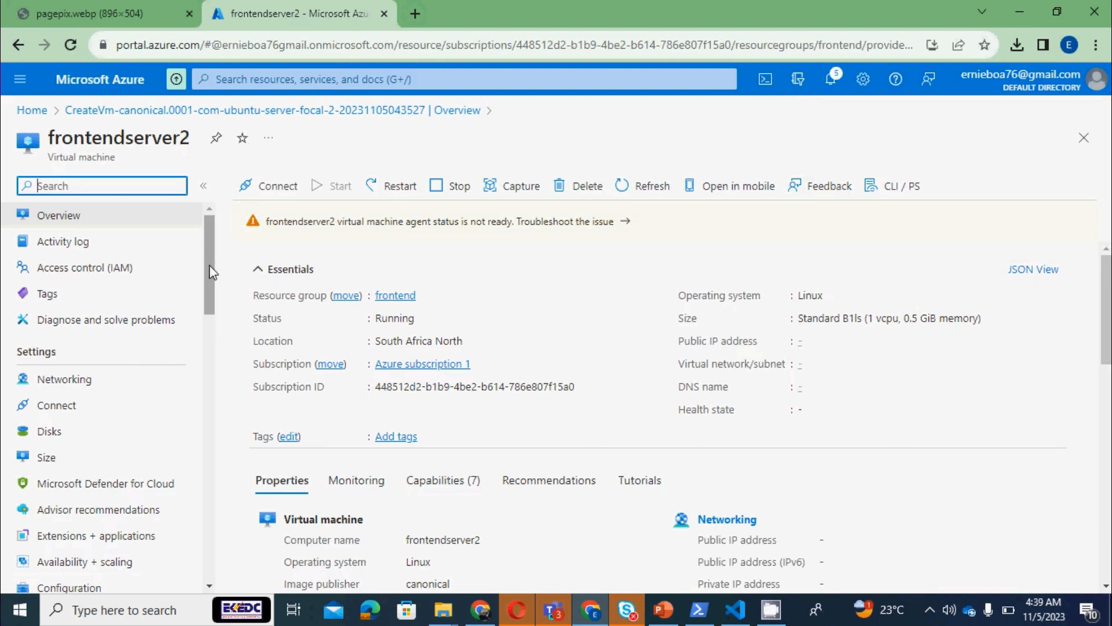
Add an inbound port rule for the HTTP service in the networking settings of frontendserver2
drag(210, 265, 210, 291)
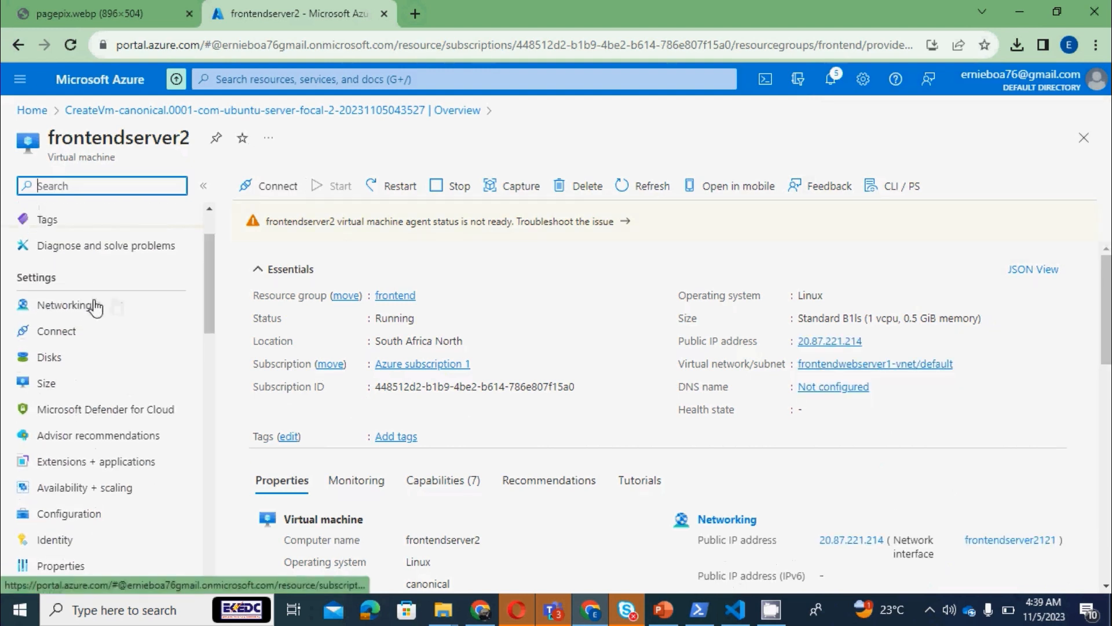
click(95, 306)
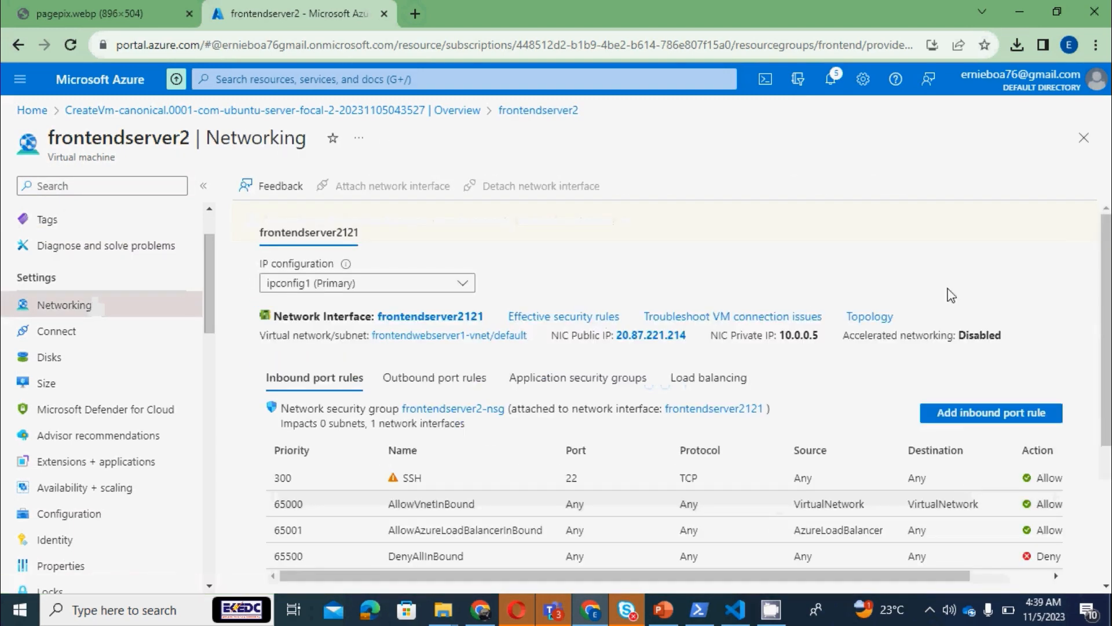
click(971, 423)
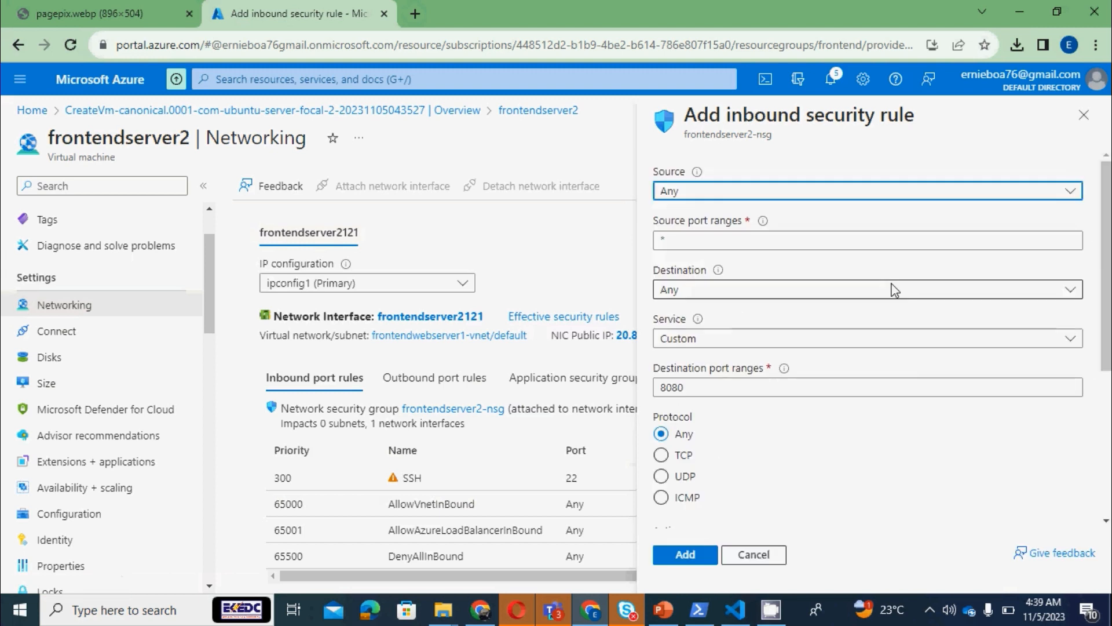
click(724, 342)
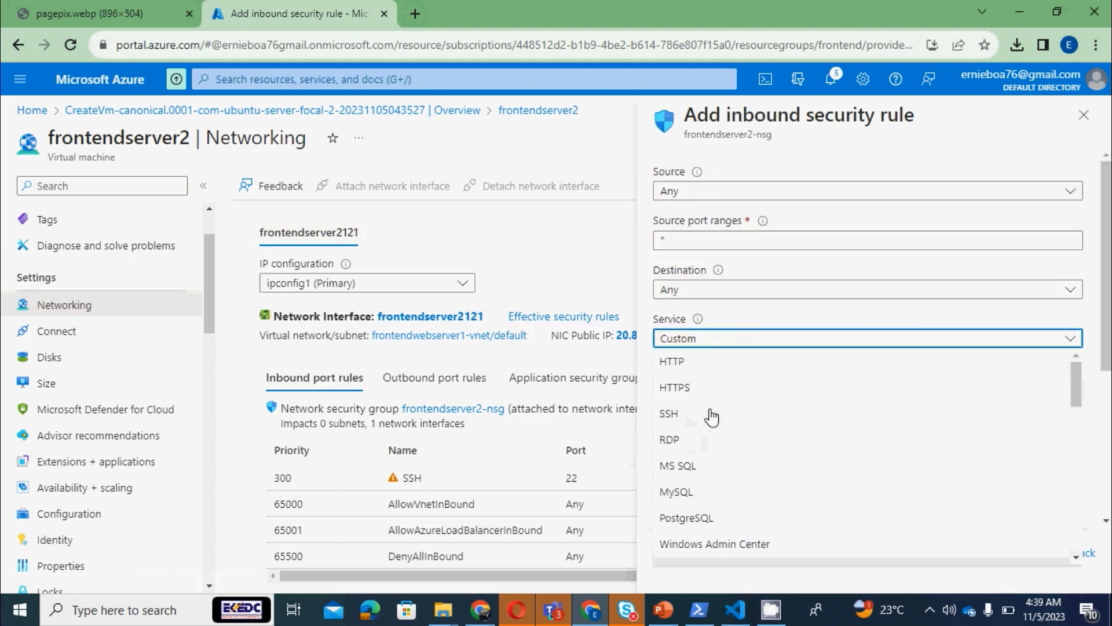
click(703, 364)
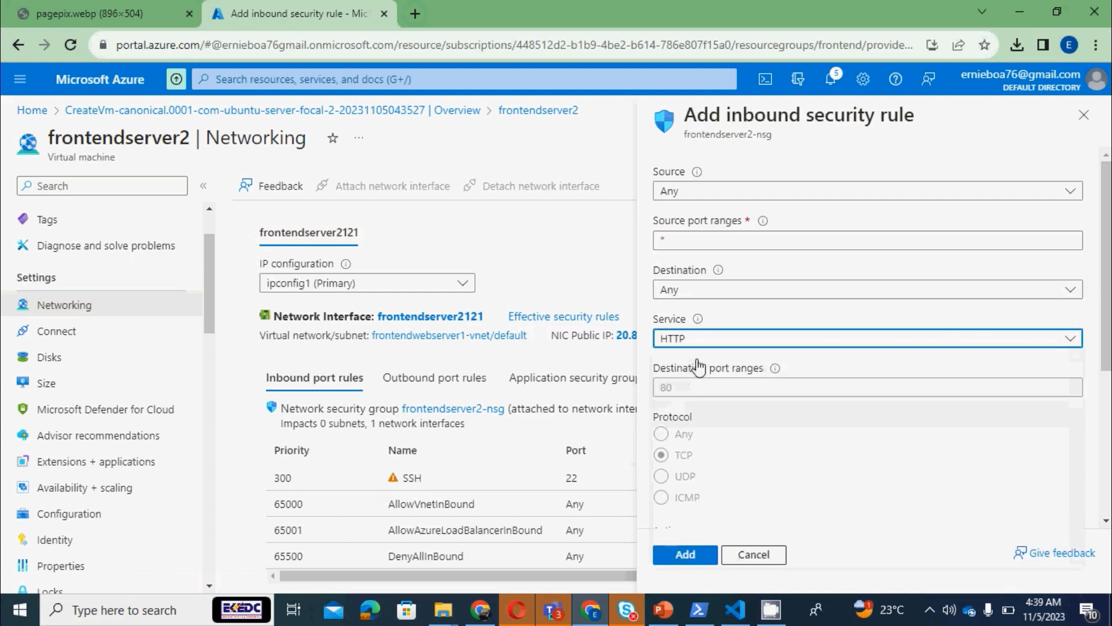
click(687, 555)
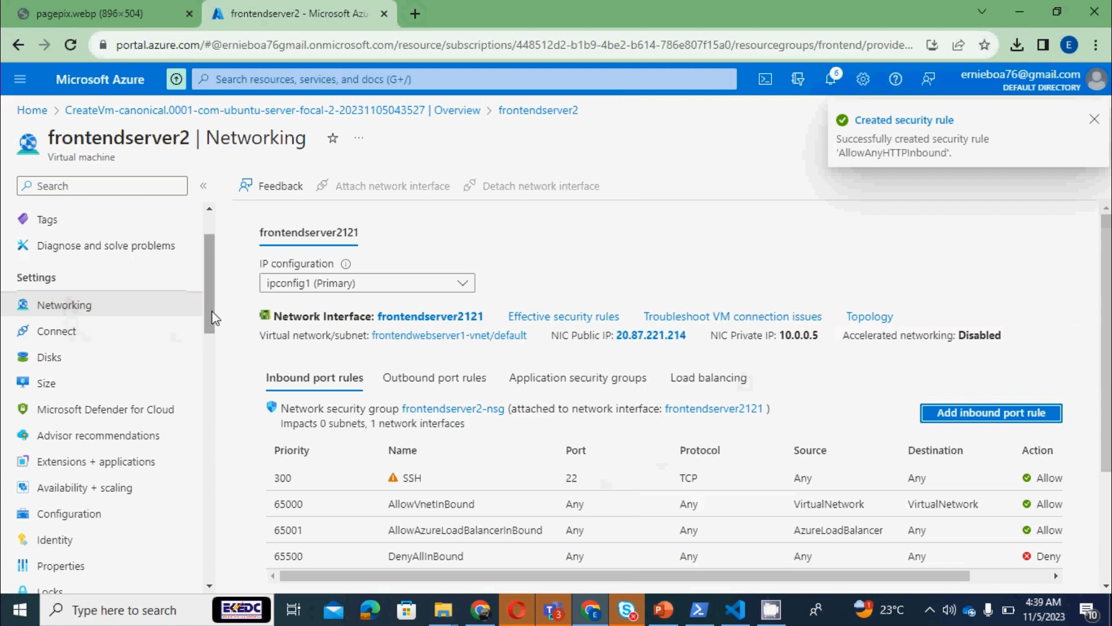
Open the frontendserver2 overview, switch to PowerShell and change the key file in the previous SSH command to frontendserver2_key.pem
drag(211, 322, 211, 269)
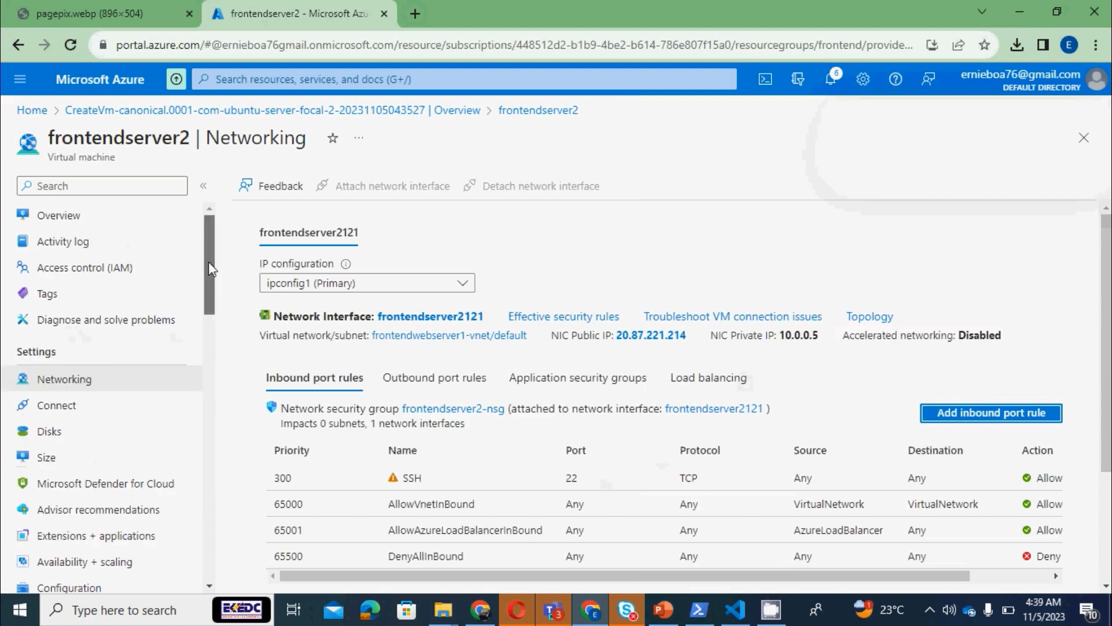
click(55, 216)
click(699, 614)
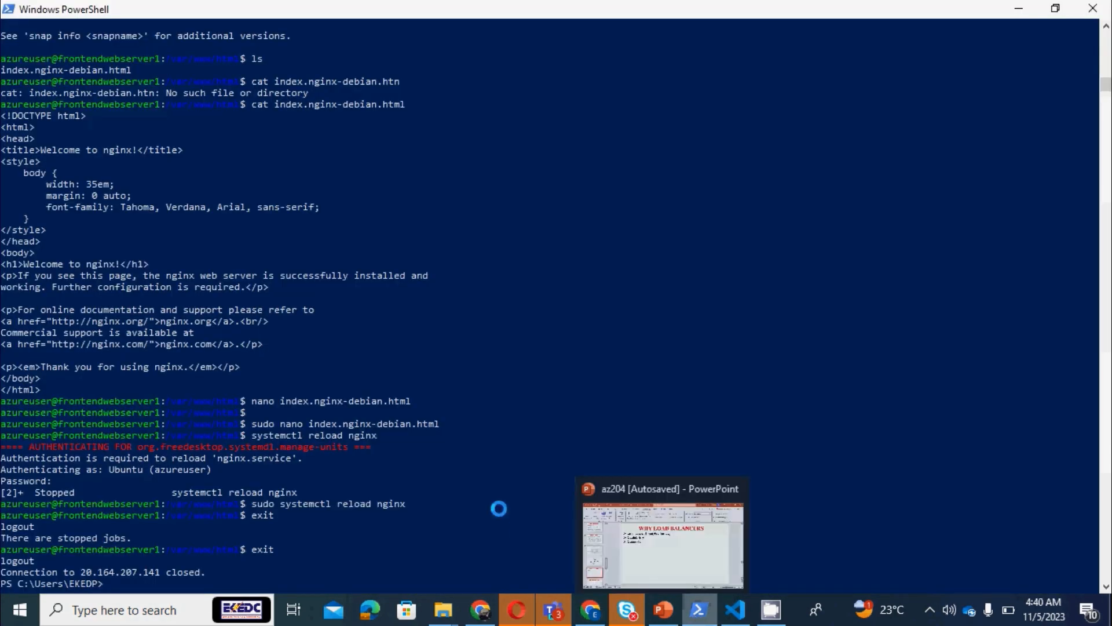
key(Up)
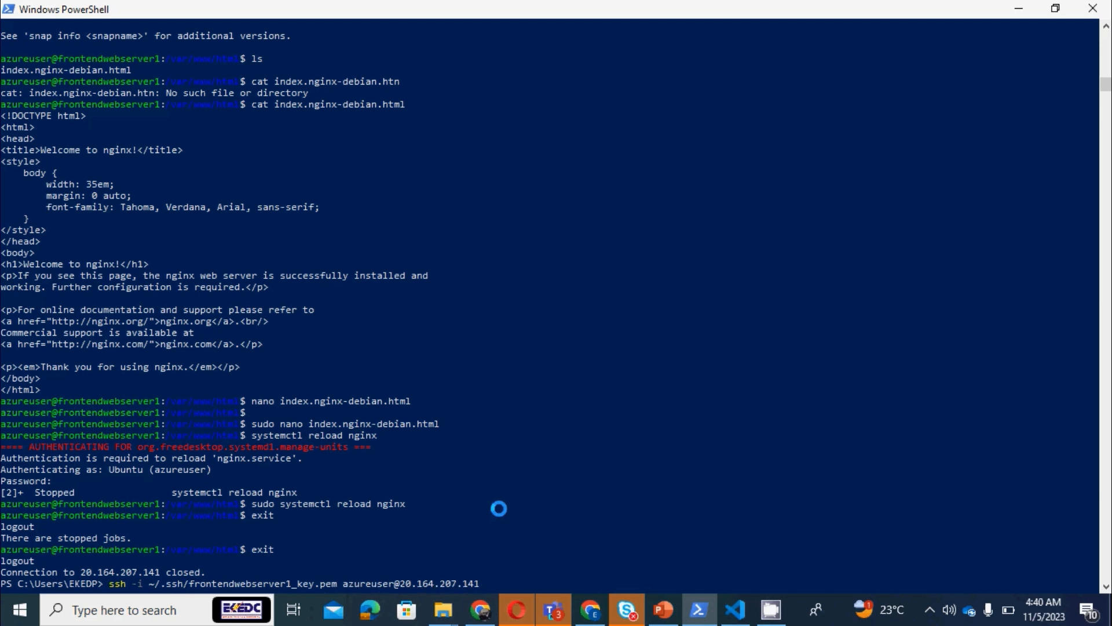
key(Left)
key(Left)
key(Left)
key(Left)
key(Left)
key(Left)
key(Left)
key(Left)
key(Left)
key(Left)
key(Left)
key(Left)
key(Left)
key(Left)
key(Left)
key(Left)
key(Left)
key(Left)
key(Left)
key(Left)
key(BackSpace)
key(BackSpace)
key(BackSpace)
key(BackSpace)
key(BackSpace)
key(BackSpace)
key(BackSpace)
key(BackSpace)
key(BackSpace)
key(BackSpace)
key(BackSpace)
key(BackSpace)
key(BackSpace)
key(BackSpace)
key(BackSpace)
key(BackSpace)
key(BackSpace)
key(BackSpace)
key(BackSpace)
key(BackSpace)
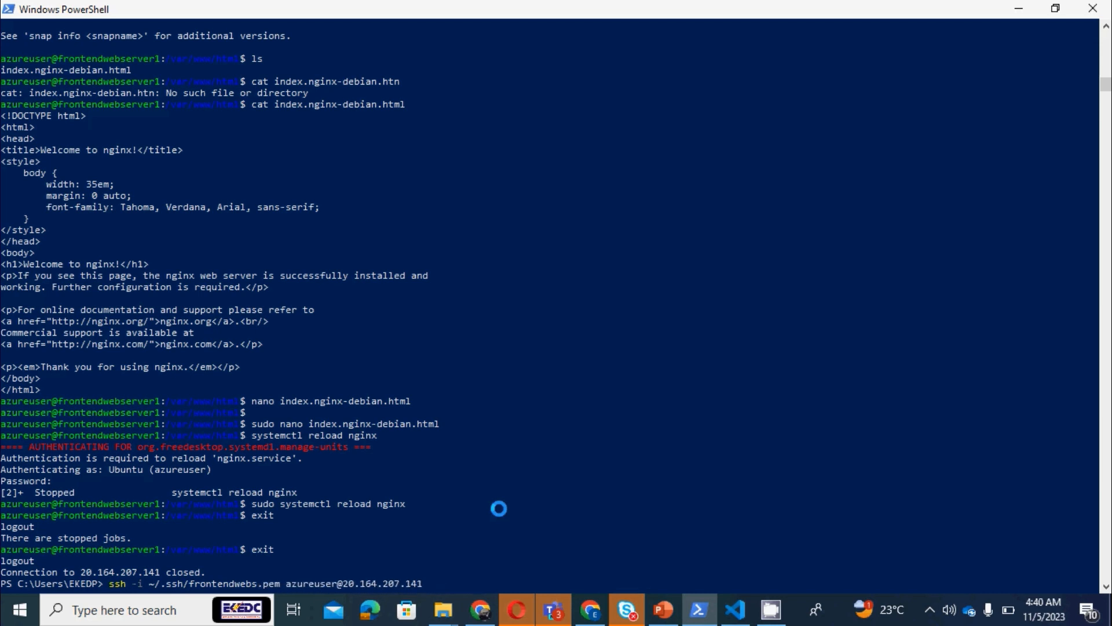
key(BackSpace)
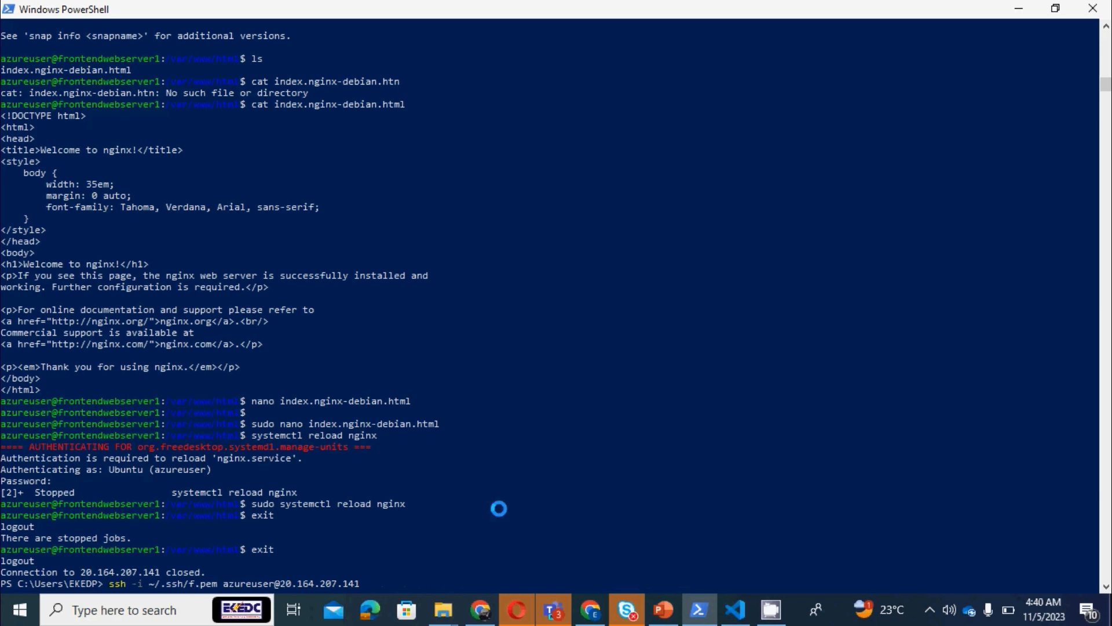
key(BackSpace)
key(ctrl+v)
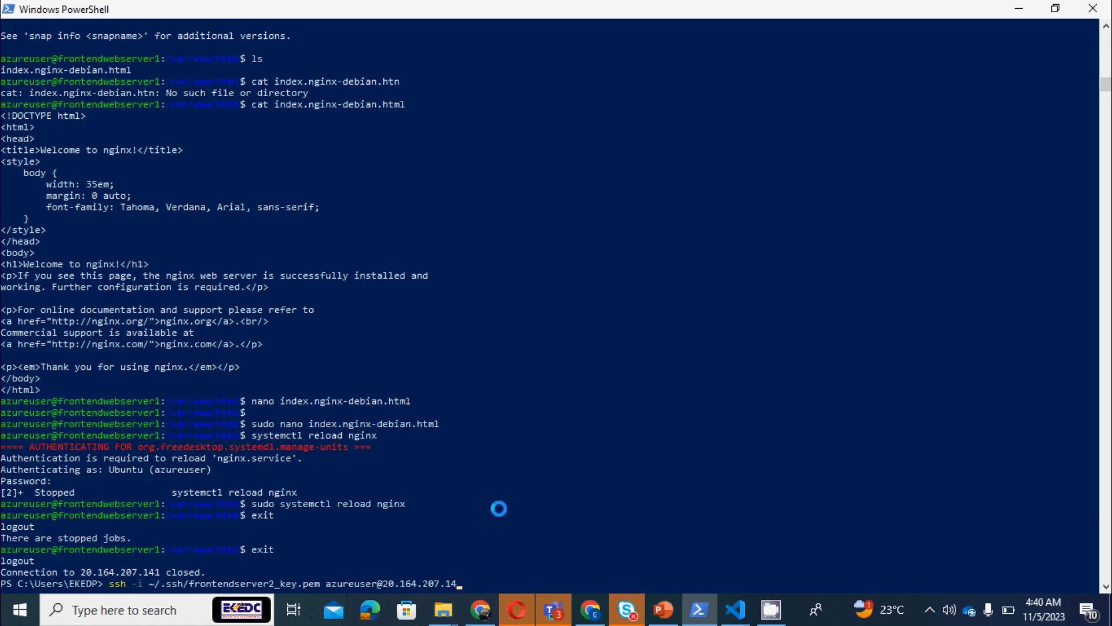
Replace the SSH command's host address with frontendserver2's public IP address 20.87.221.214, copied from the Azure portal in Chrome
key(BackSpace)
key(BackSpace)
key(BackSpace)
key(BackSpace)
key(BackSpace)
key(BackSpace)
key(BackSpace)
key(BackSpace)
key(BackSpace)
key(BackSpace)
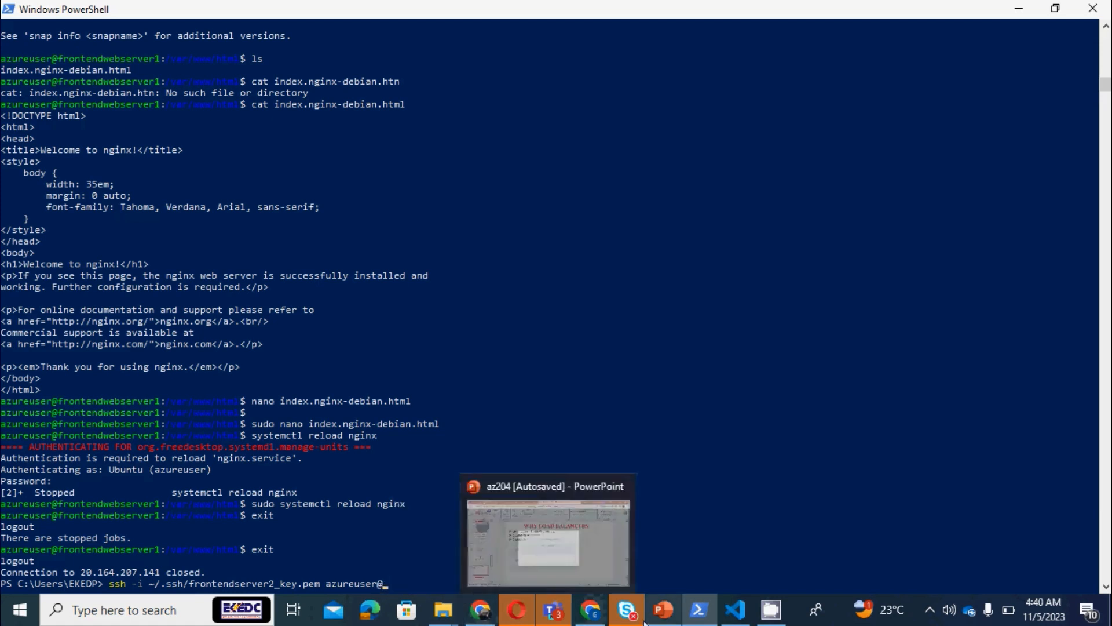
click(590, 609)
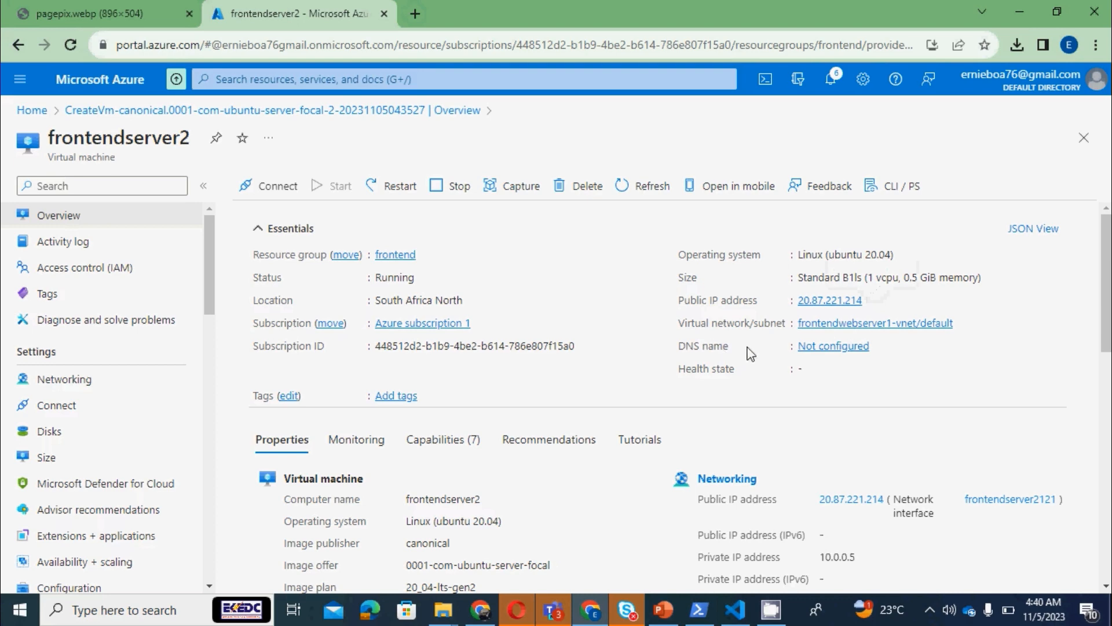
click(873, 302)
click(700, 610)
right_click(407, 580)
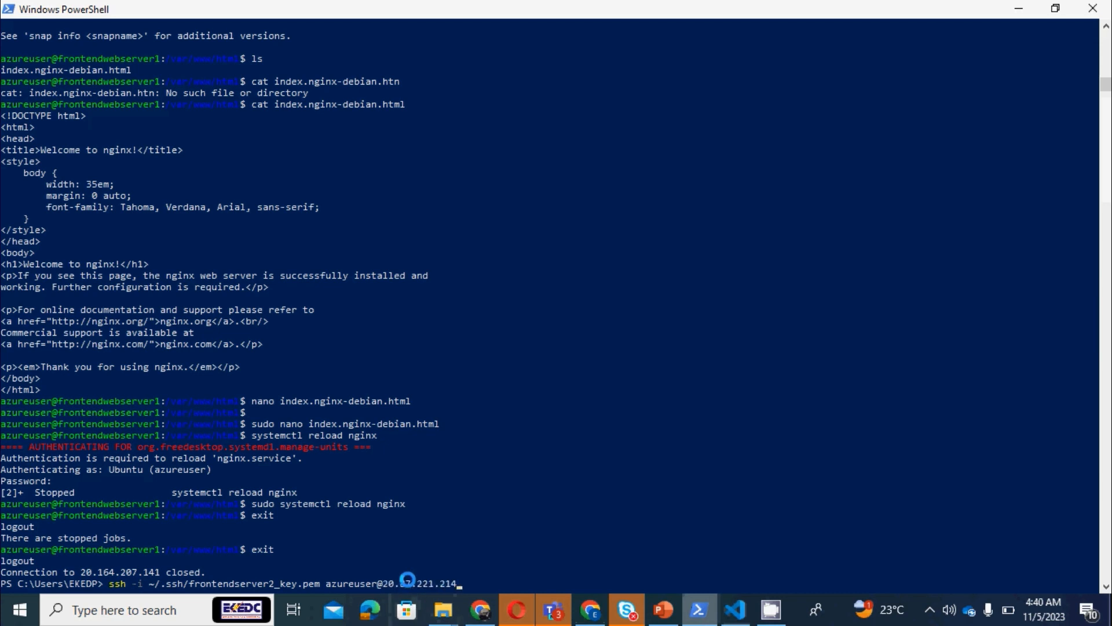
Run the SSH command for frontendserver2 and accept the new host by answering yes
key(Return)
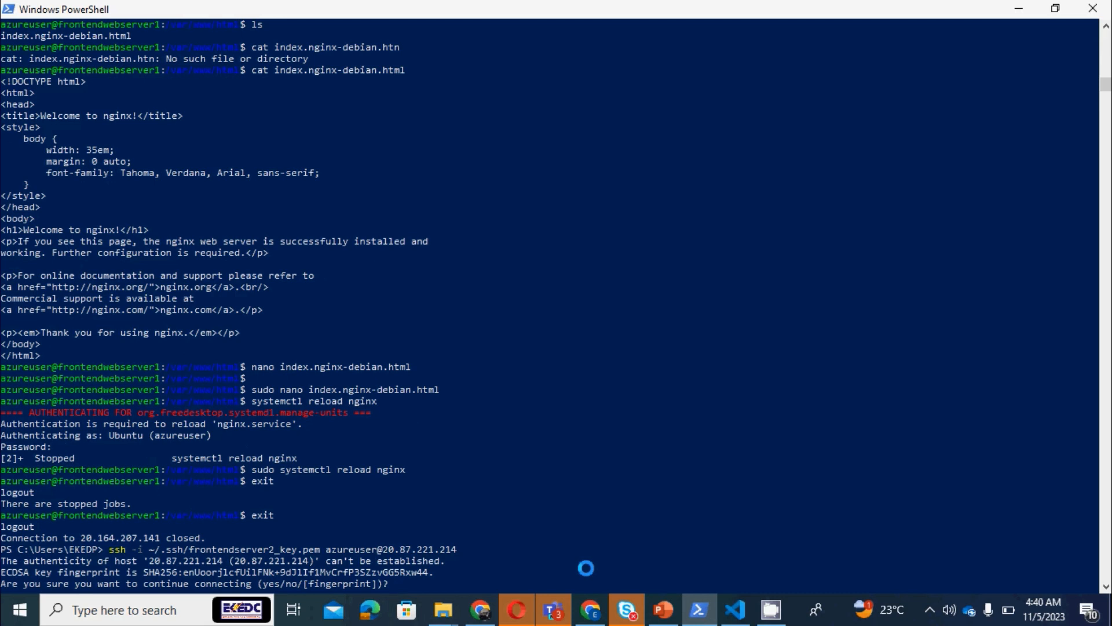
text(yes)
key(Return)
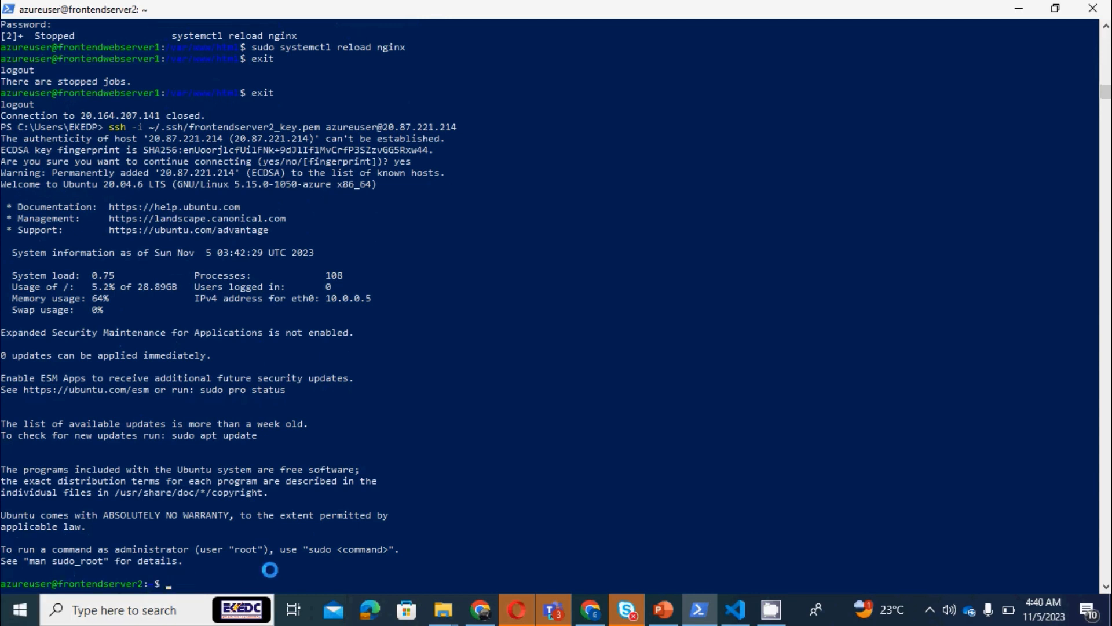
Update the package lists on frontendserver2 with sudo apt update
text(sudo apt update)
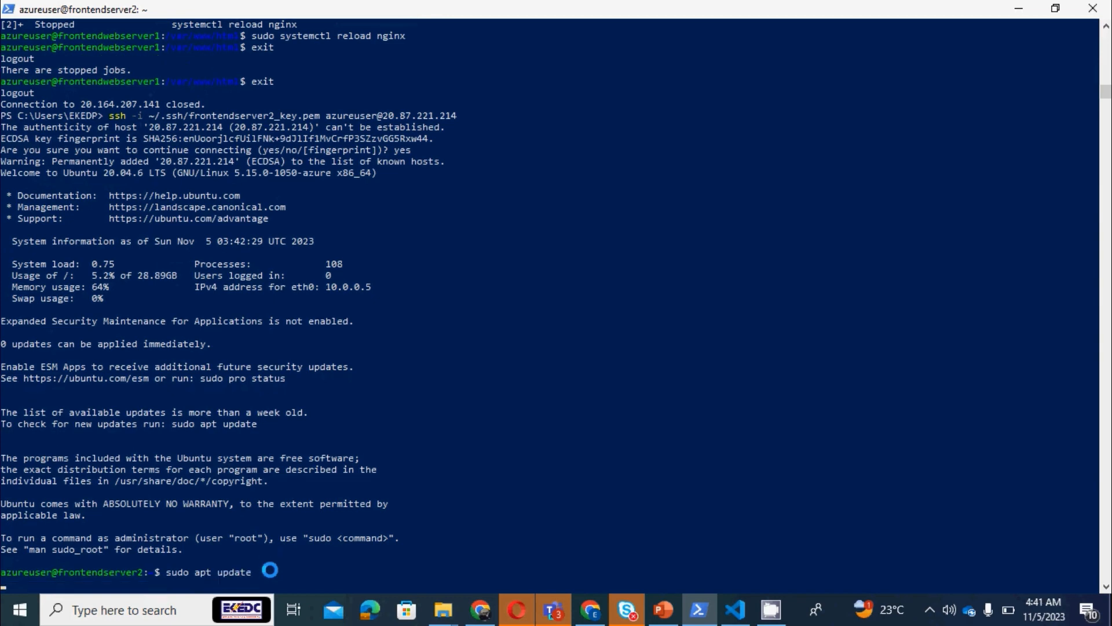
key(Return)
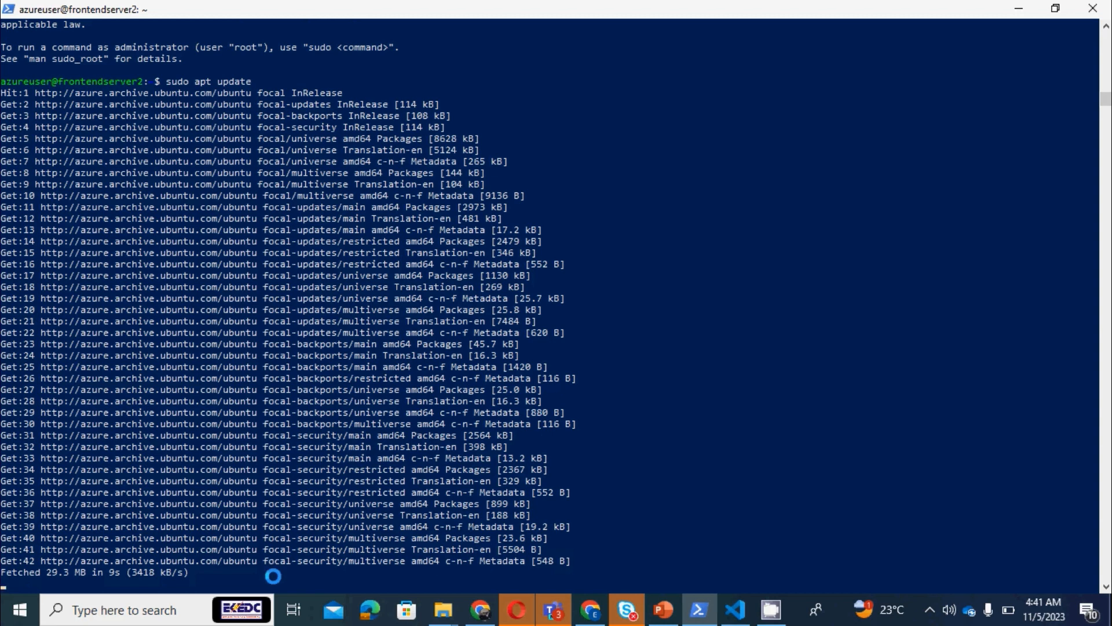
In the Azure portal in Chrome, set the DNS name label of frontendserver2's public IP to webservertwo and save it
mouse_move(490, 609)
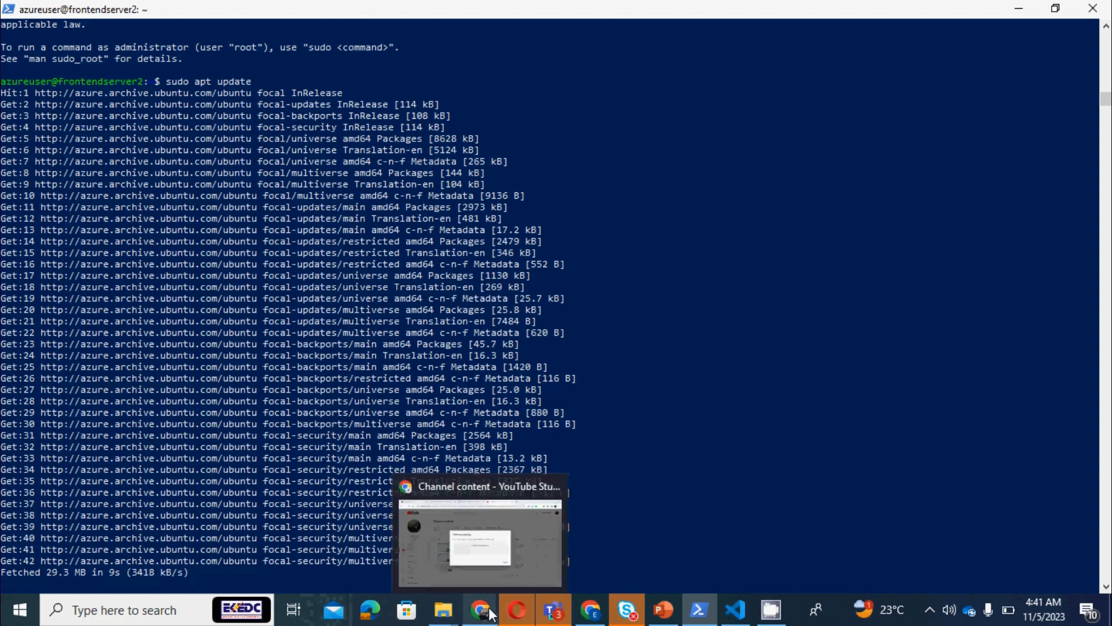
click(590, 616)
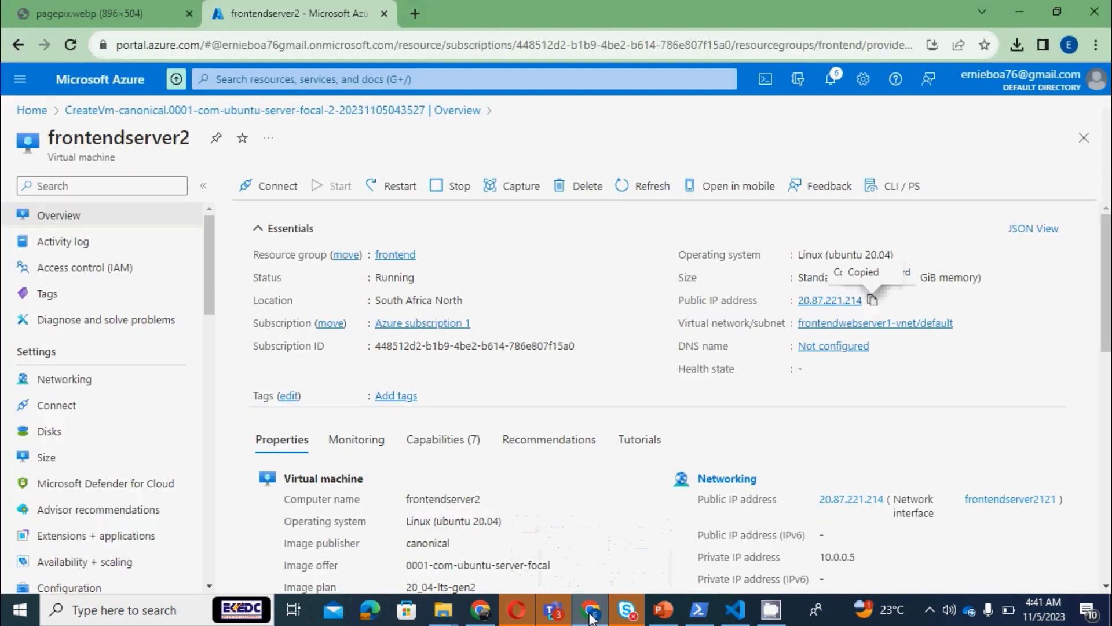
click(821, 350)
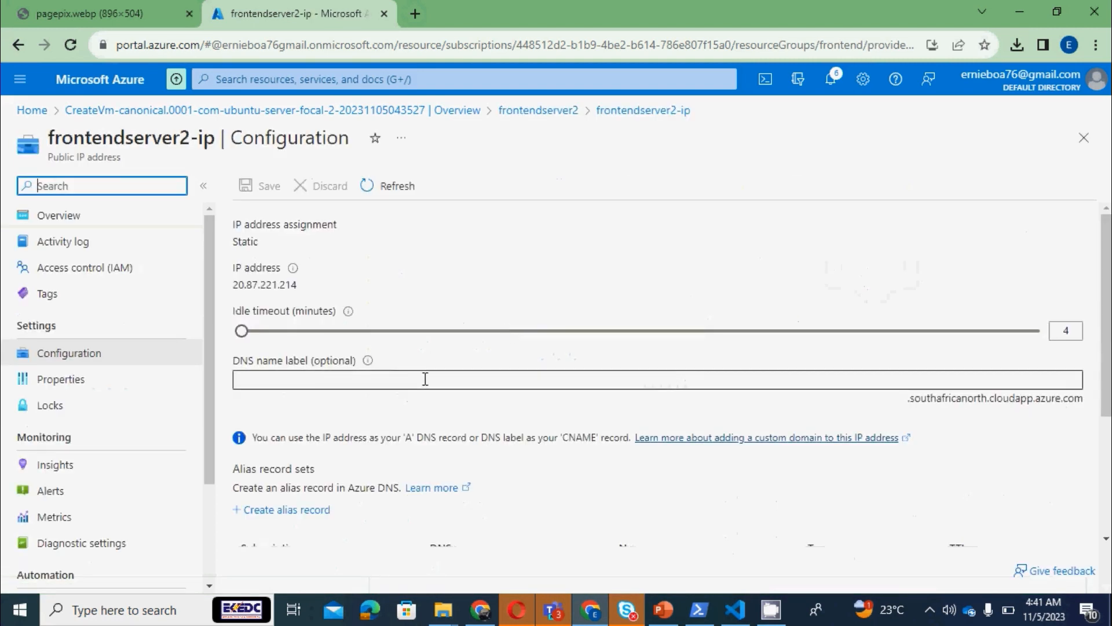
click(425, 379)
text(w)
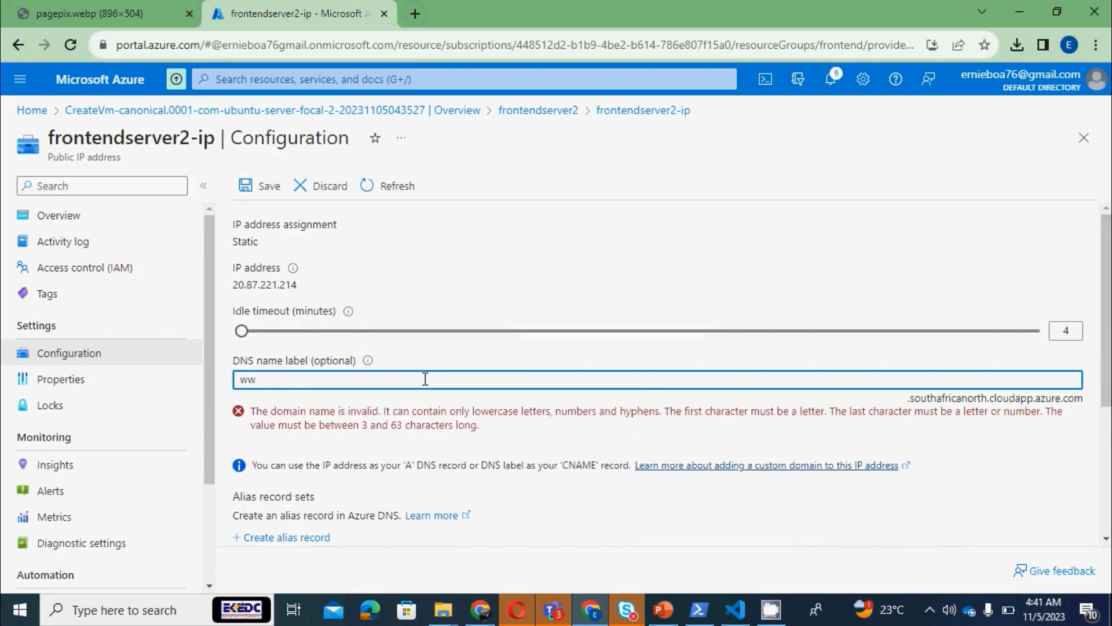
text(ebse)
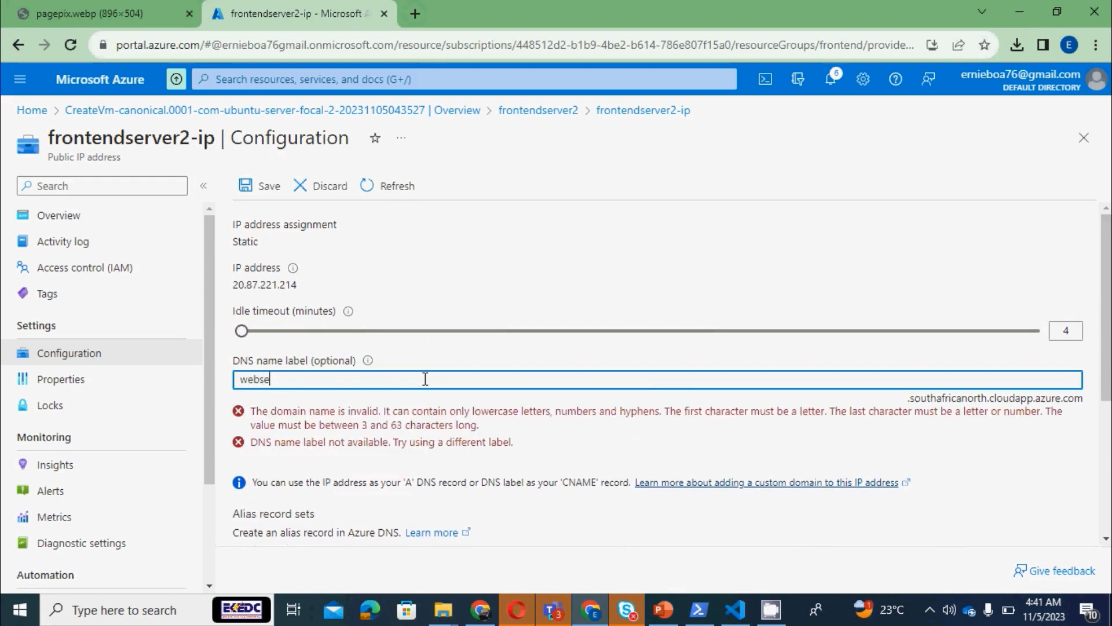
text(rver2)
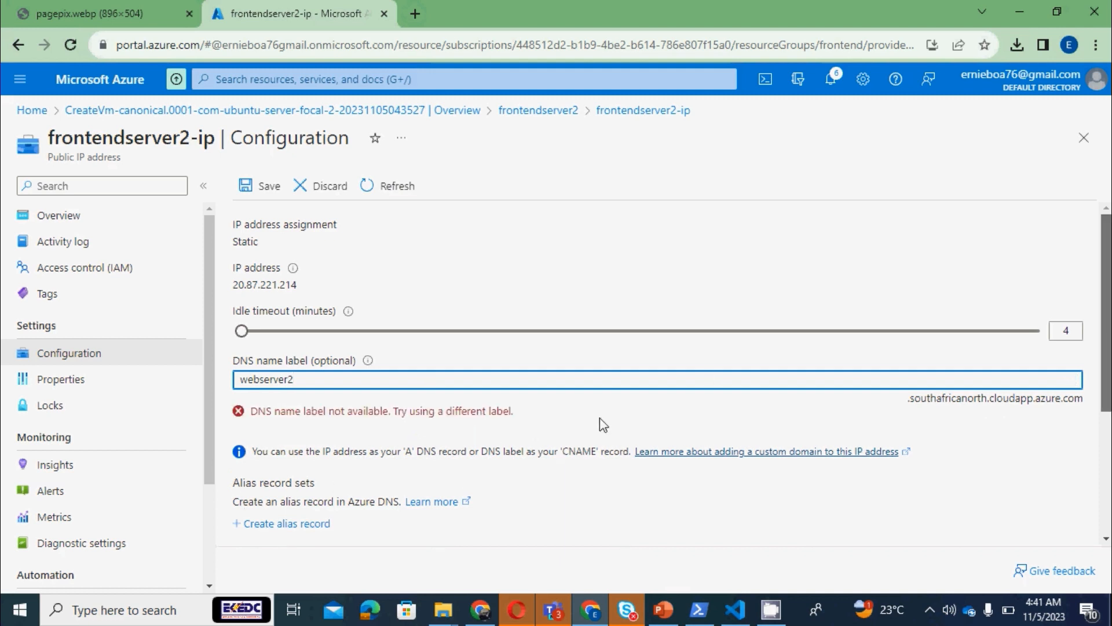
key(BackSpace)
text(two)
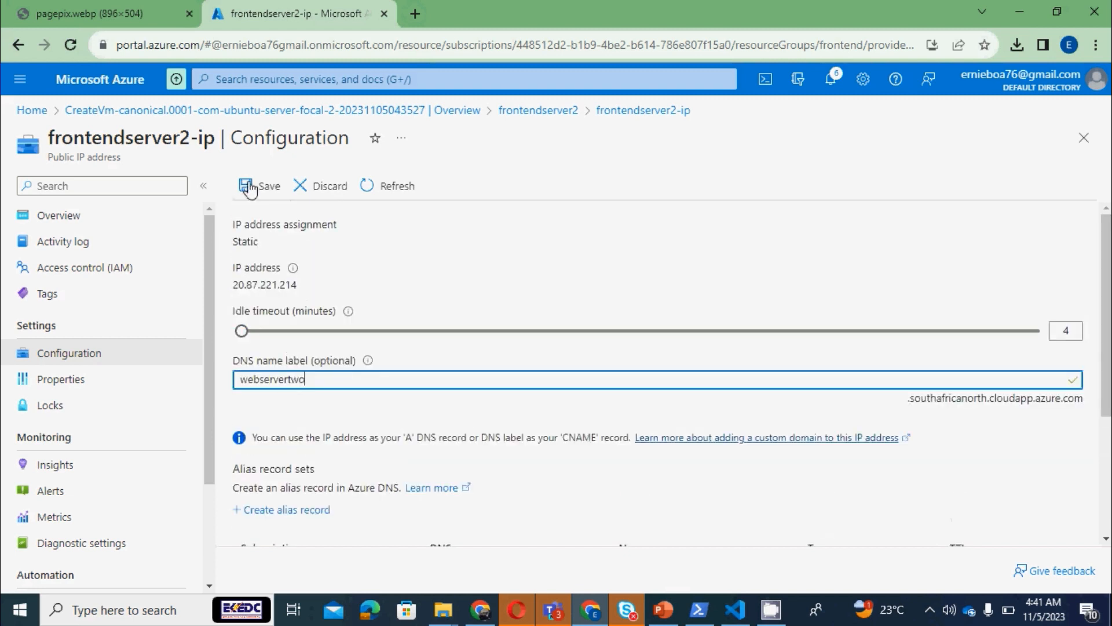
click(266, 194)
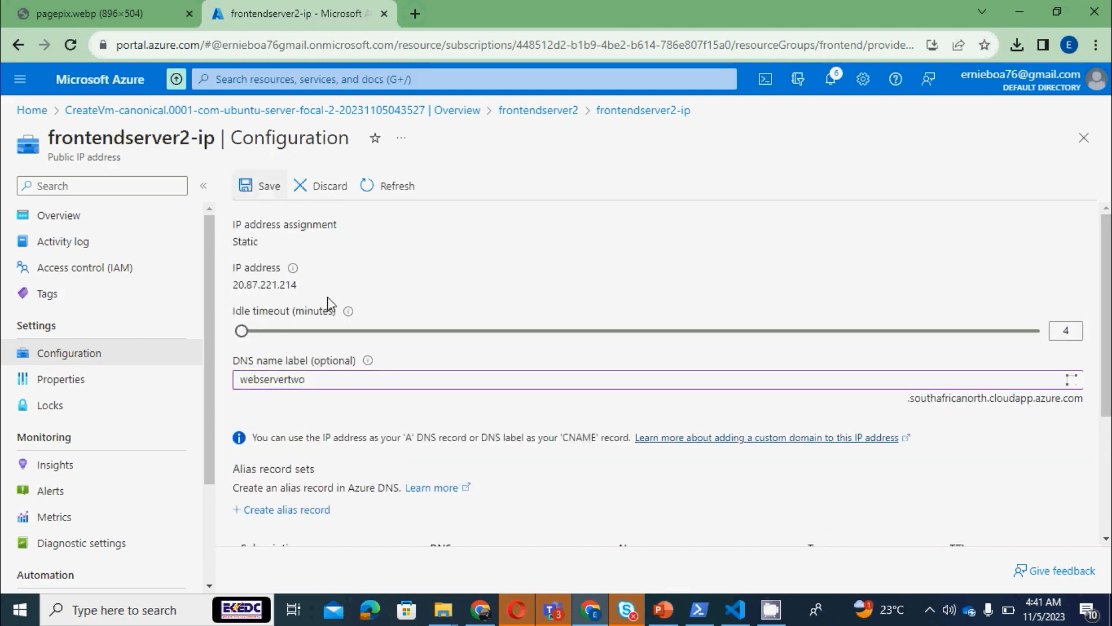
click(253, 186)
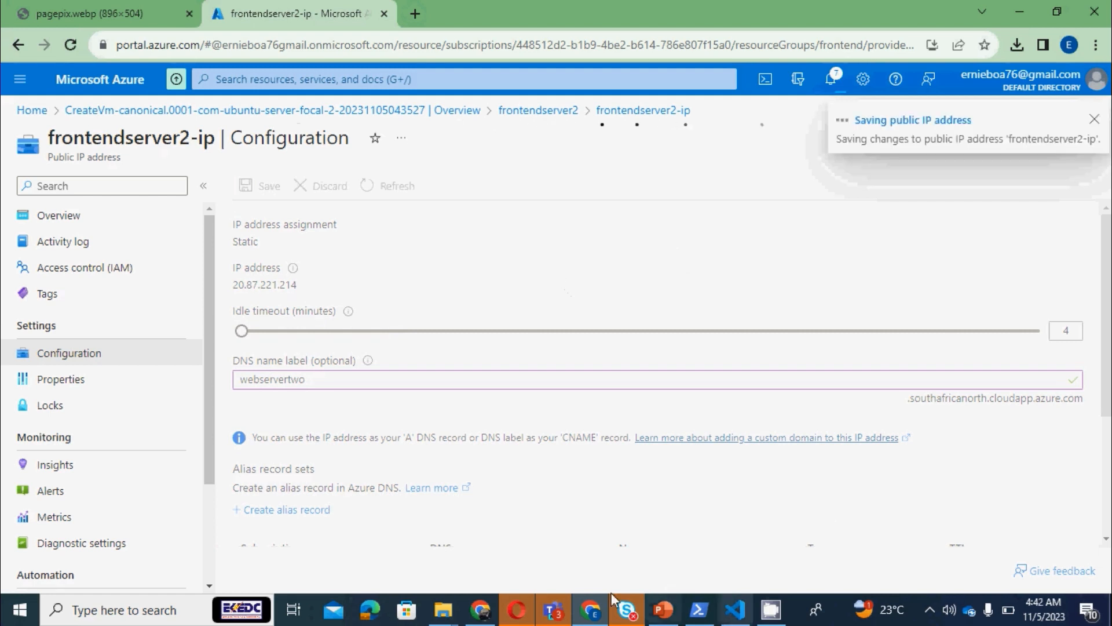
Return to PowerShell and install nginx on frontendserver2 with sudo apt install nginx, confirming the installation with Y
click(701, 611)
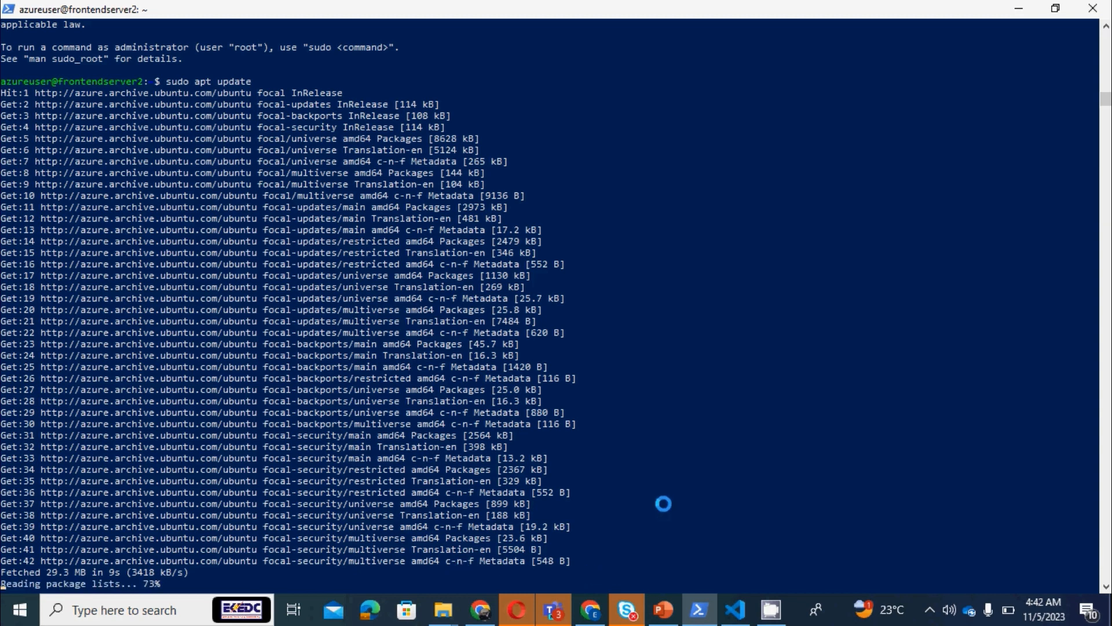
mouse_move(590, 609)
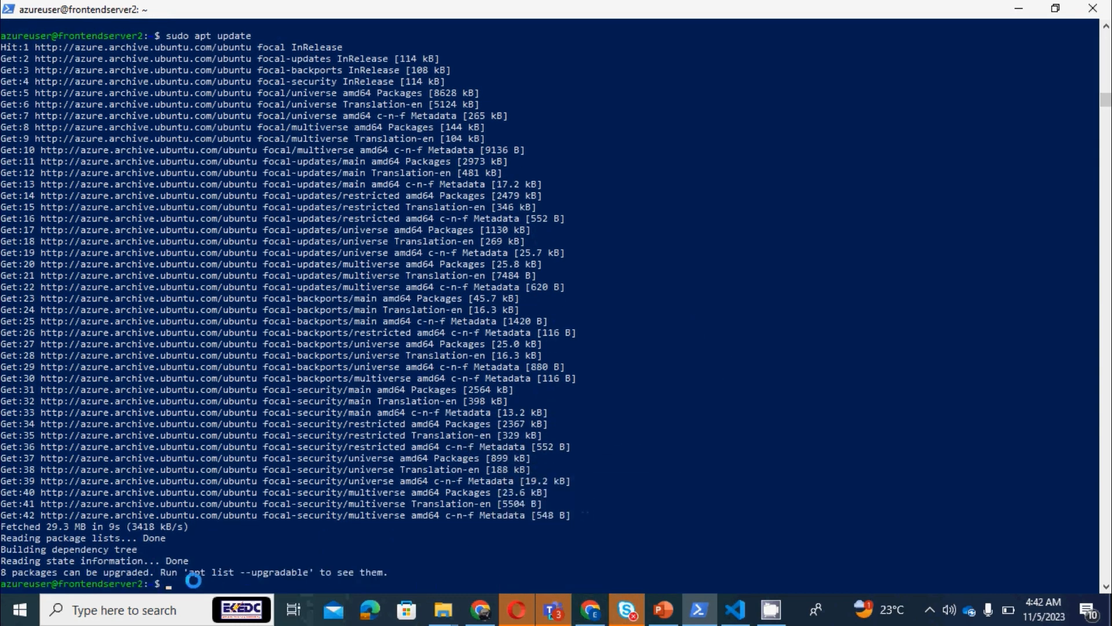
text(sudo apt install nginx)
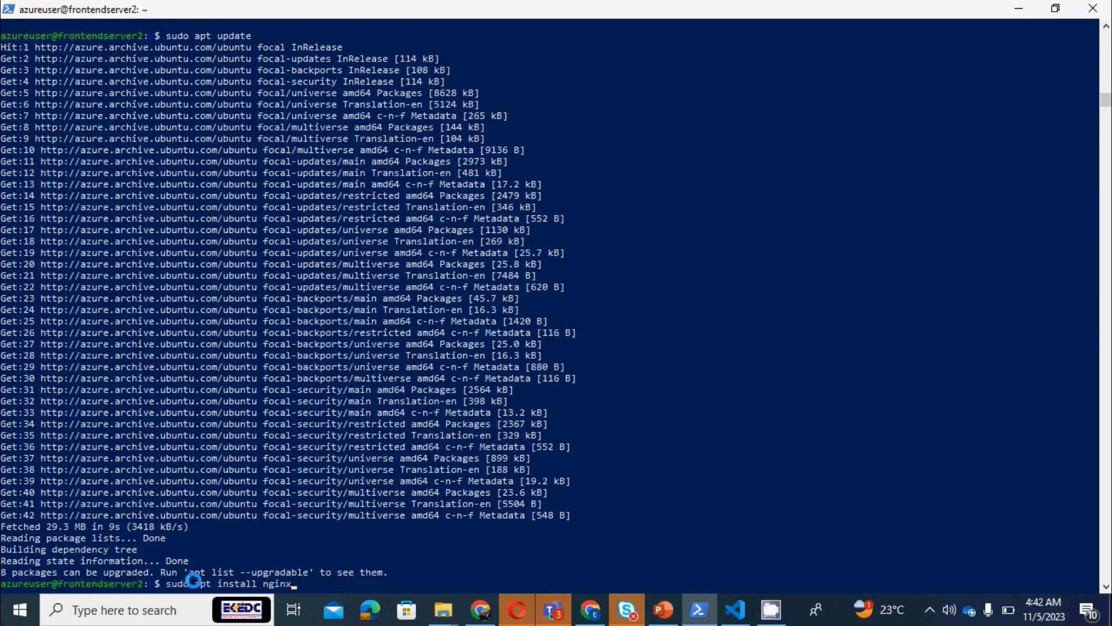
key(Return)
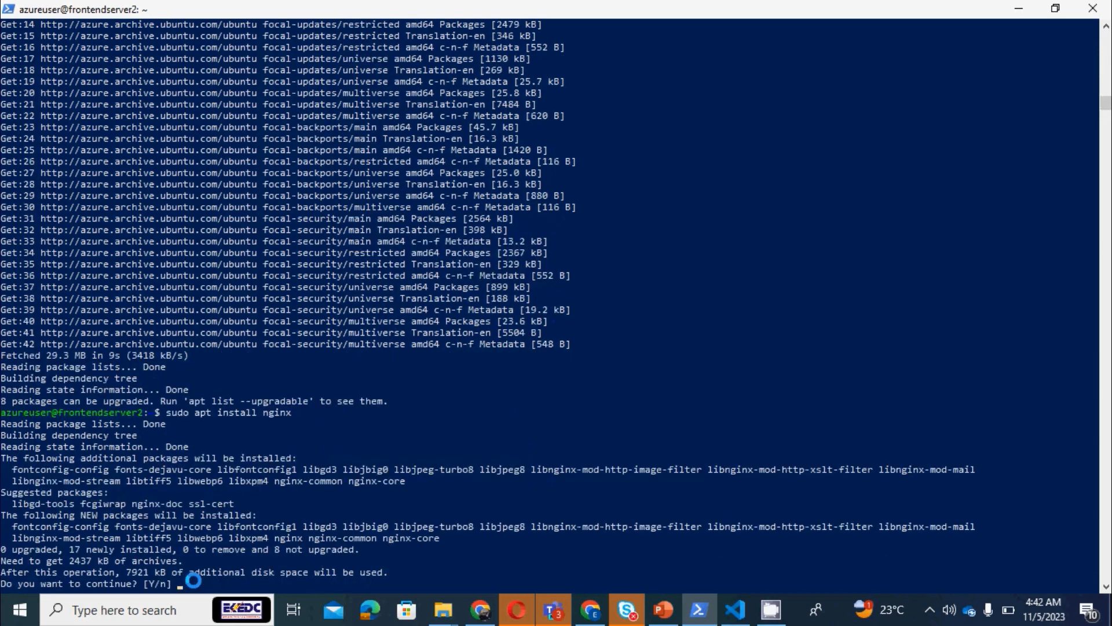
text(Y)
key(Return)
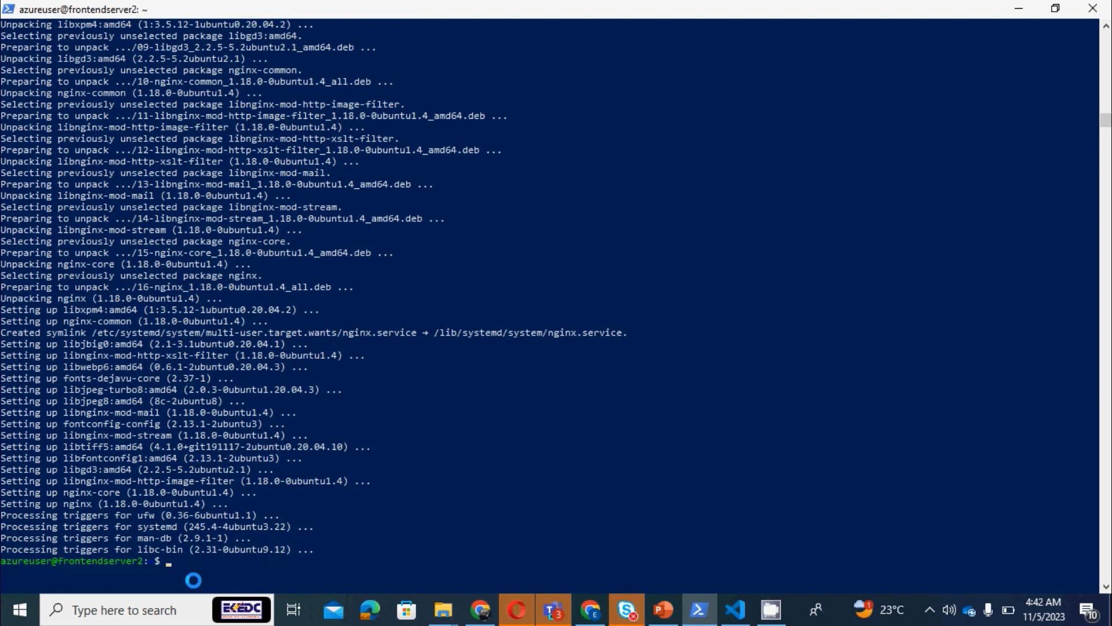
Check the state of the nginx service on frontendserver2 with systemctl status nginx
text(nginx)
key(BackSpace)
key(BackSpace)
key(BackSpace)
key(BackSpace)
key(BackSpace)
text(systemct)
text(l )
text(sty)
key(BackSpace)
text(atus )
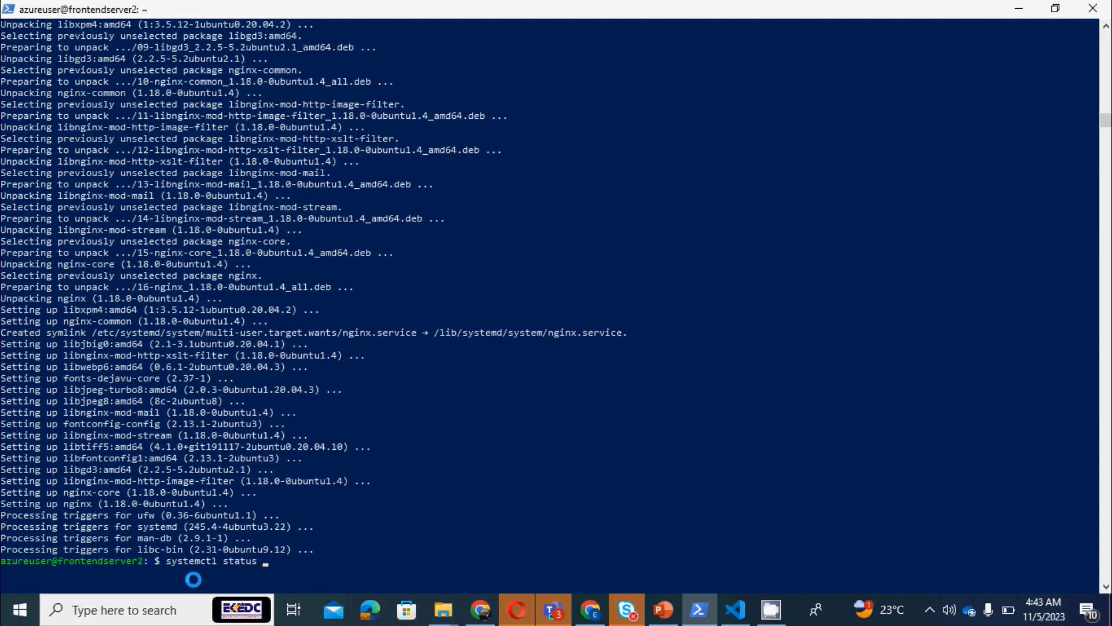
text(nginx)
key(Return)
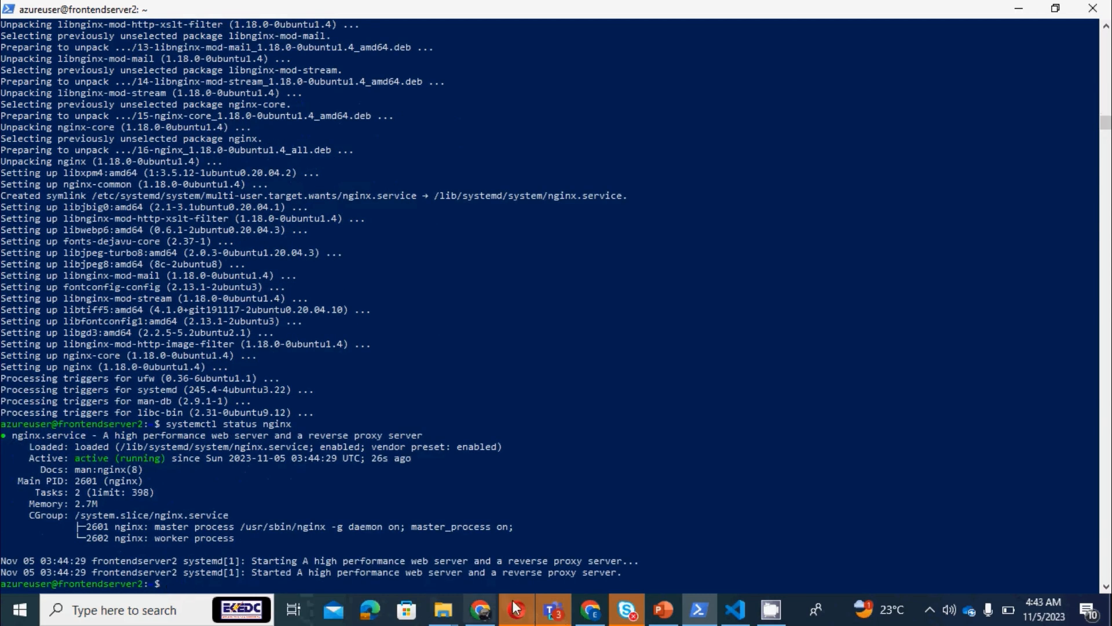
In Chrome, copy the DNS name from the frontendserver2-ip overview and open webservertwo.southafricanorth.cloudapp.azure.com in a new tab
click(594, 611)
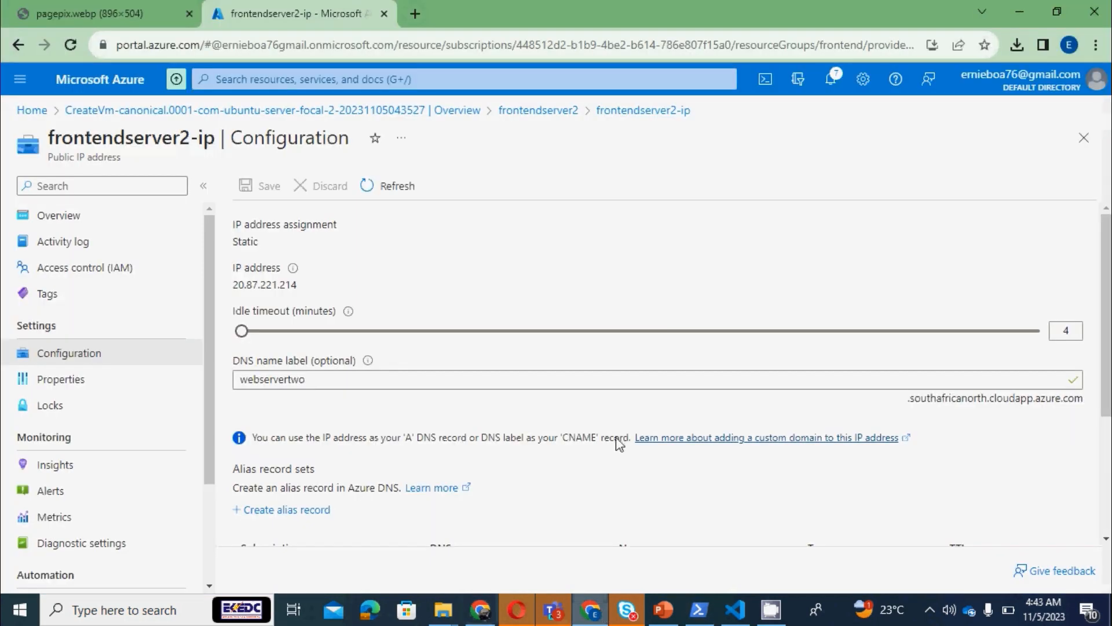
click(65, 216)
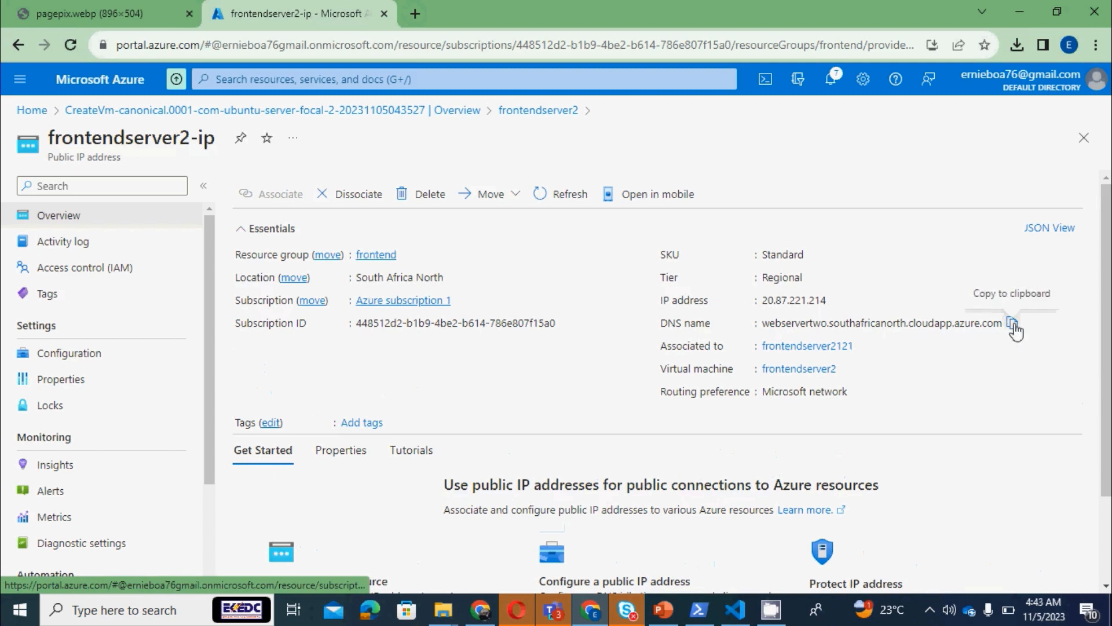
click(1014, 324)
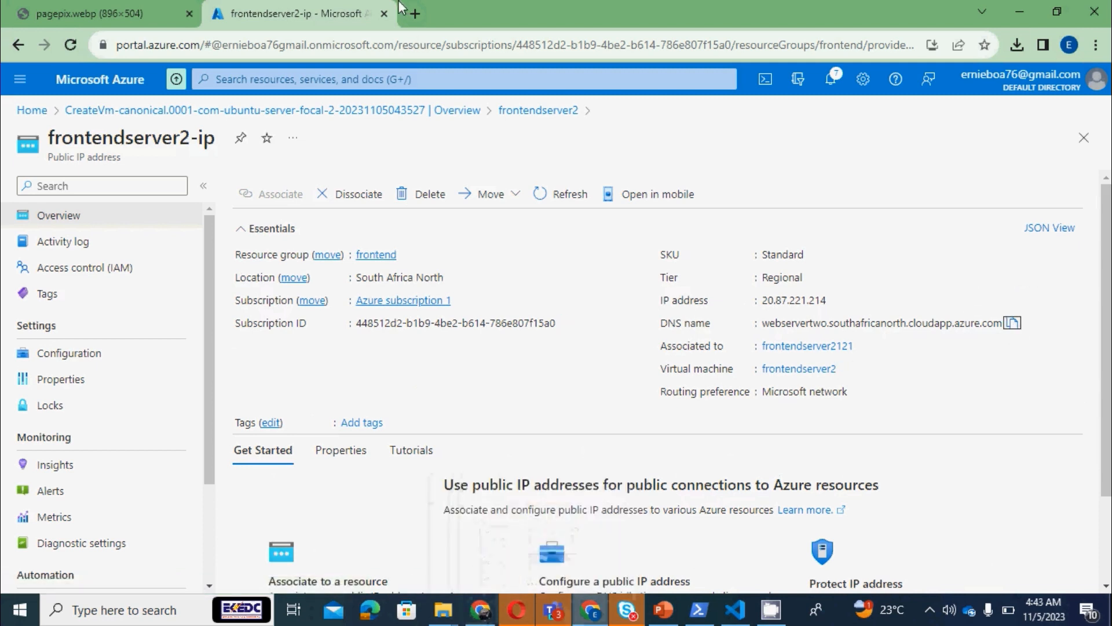
click(418, 12)
key(ctrl+v)
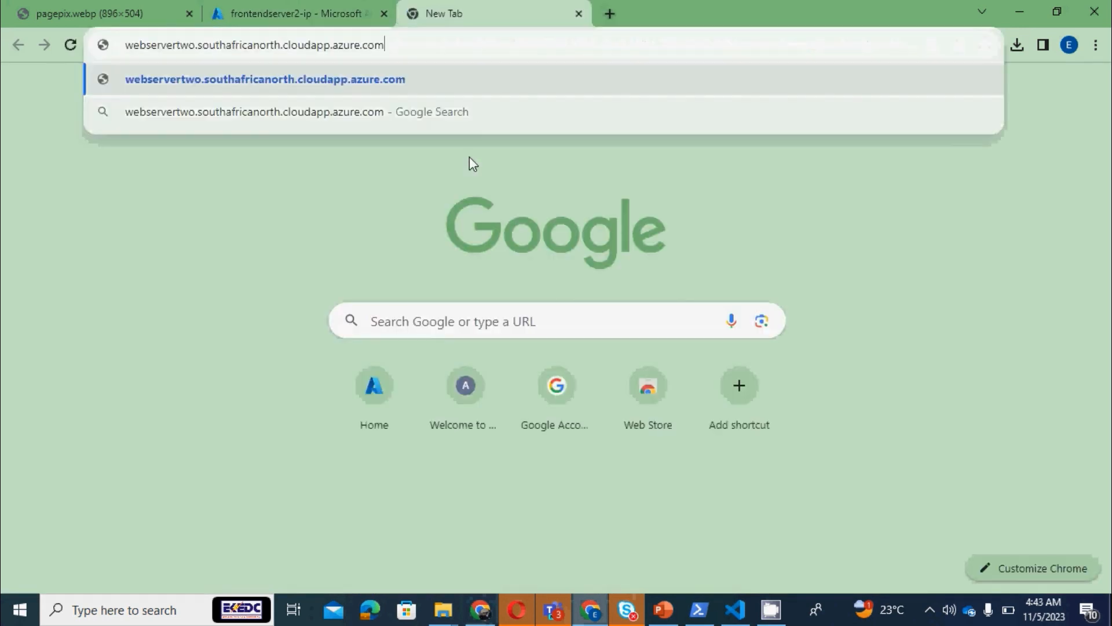
key(Return)
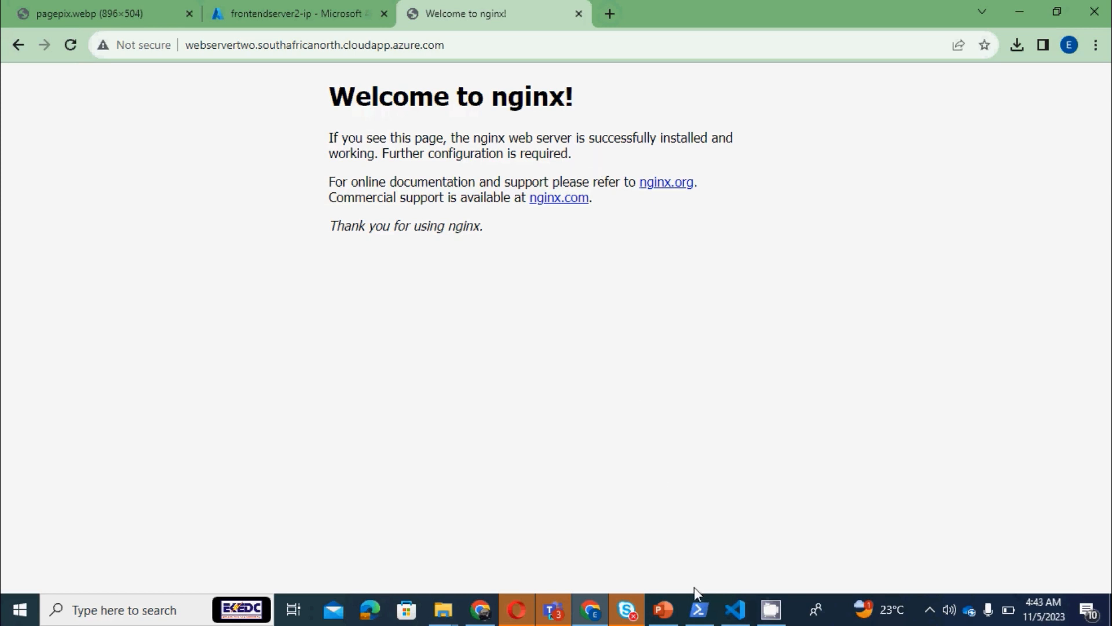
Switch to PowerShell, change to the /var/www/html directory on frontendserver2 and list its files
mouse_move(699, 618)
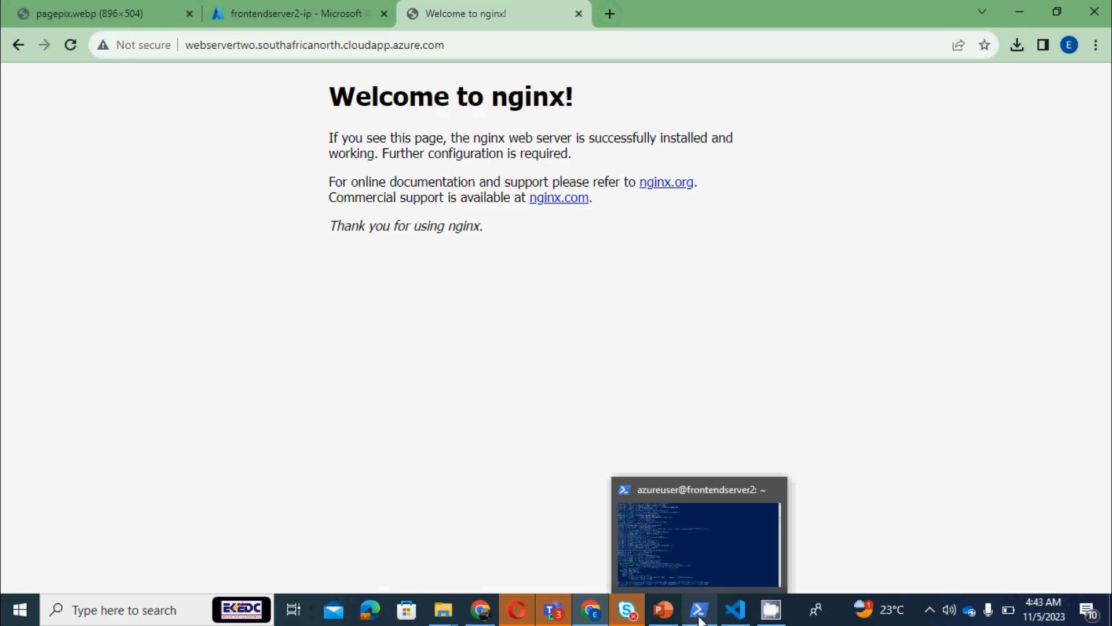
click(699, 617)
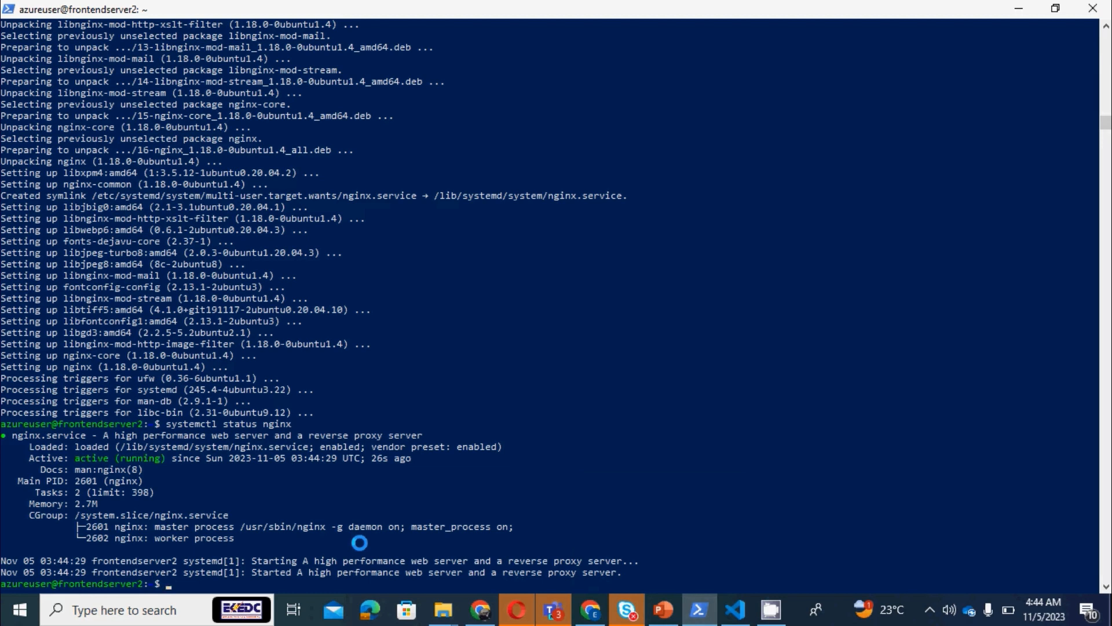
text(cd /var/www/html)
key(Return)
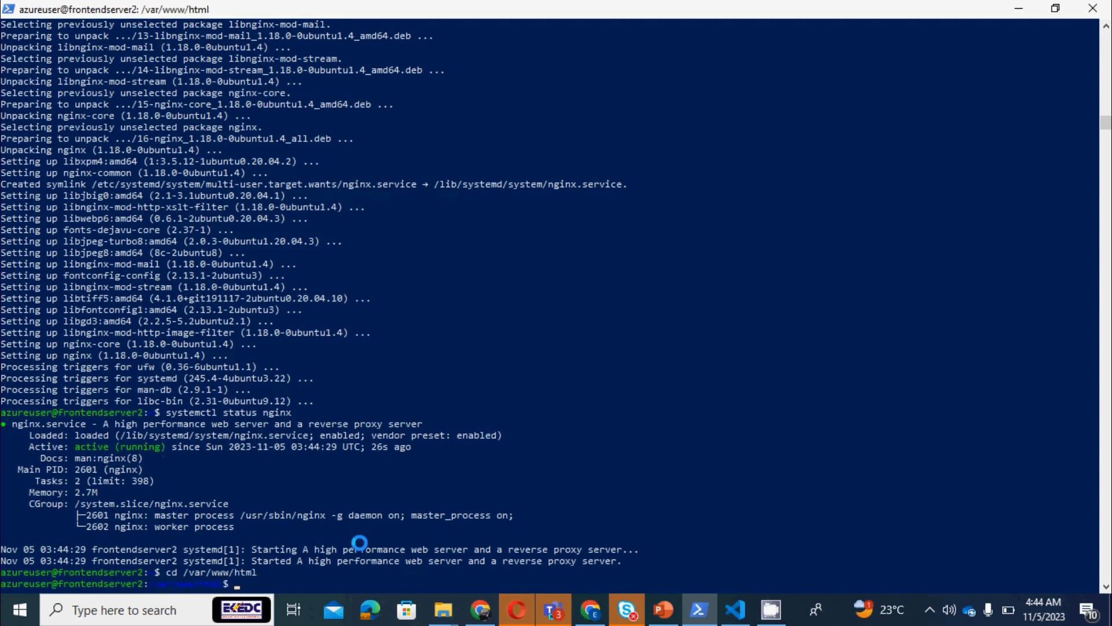
text(ls)
key(Return)
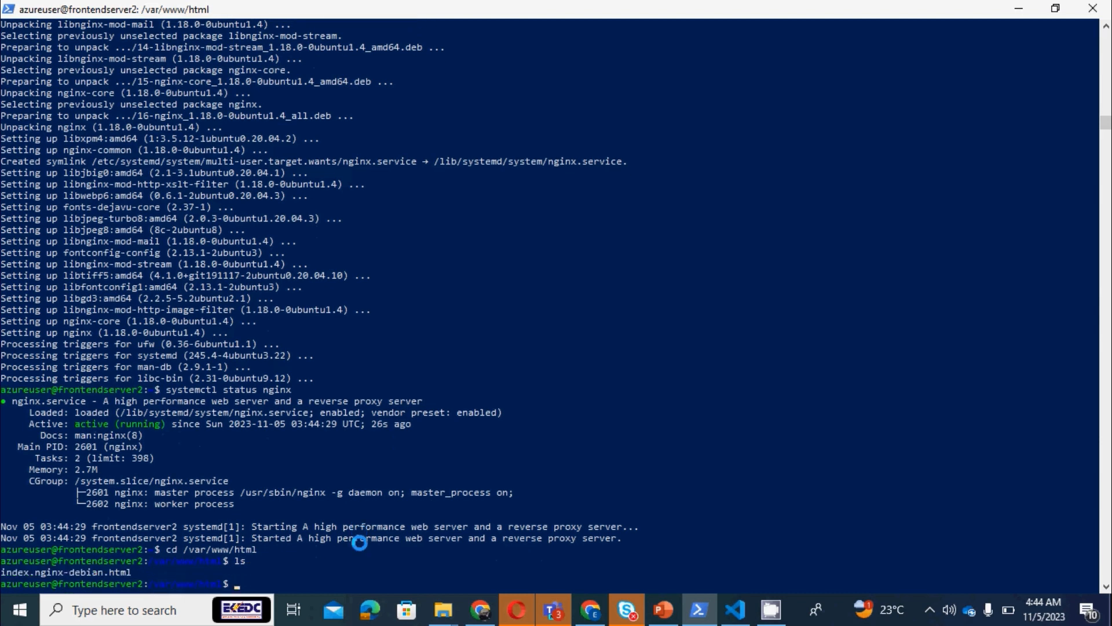
Open index.nginx-debian.html for editing with sudo nano
text(sudo)
text( nan)
text(o n)
text(nde)
text(x)
text(.nginx)
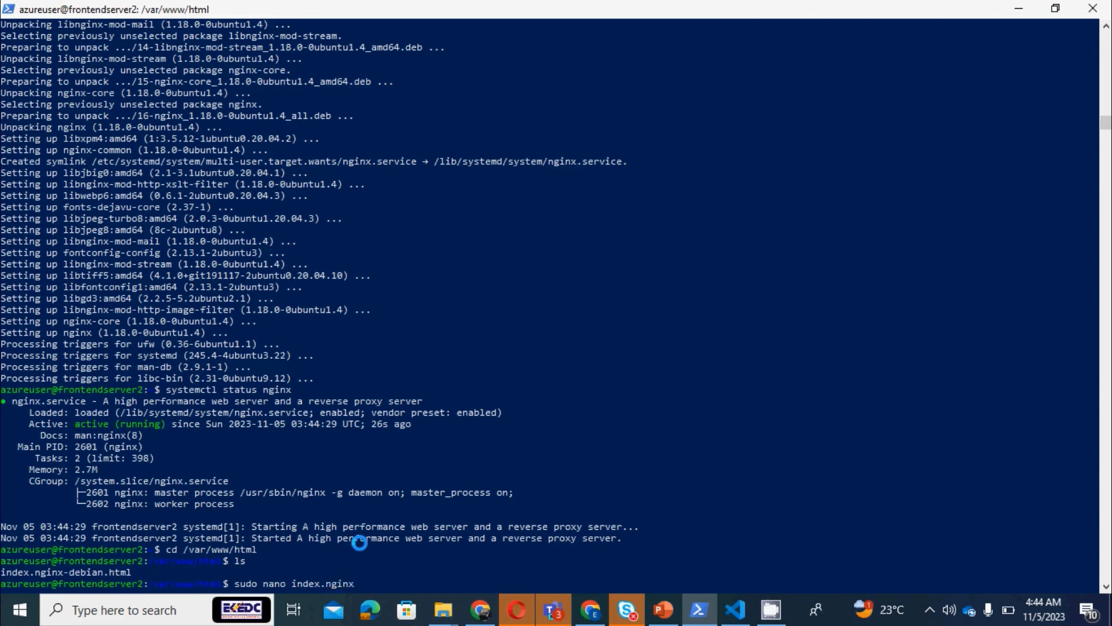
text(-debian.html)
key(Return)
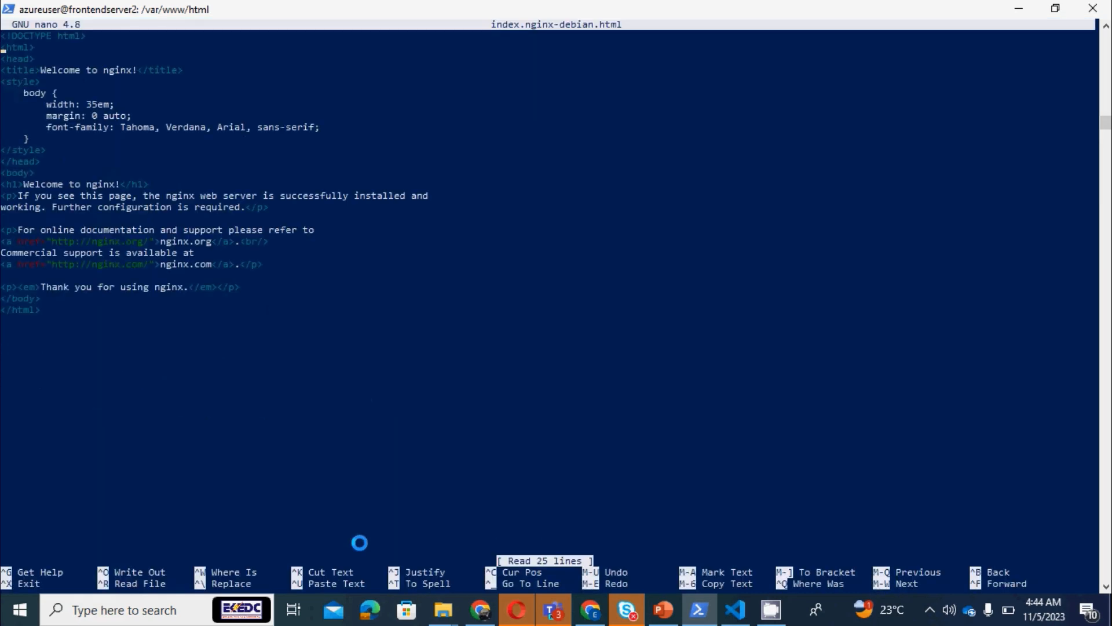
Change the page's h1 heading to "Welcome to nginx server two!" and save the file under the same name, exiting nano
key(Down)
key(Down)
key(Down)
key(Down)
key(Down)
key(Down)
key(Down)
key(Down)
key(Down)
key(Down)
key(Down)
key(Down)
key(Down)
key(Down)
key(Down)
key(Up)
key(Up)
key(Up)
key(Right)
key(Down)
key(Right)
key(Right)
key(Right)
key(Right)
key(Right)
key(Right)
key(Right)
key(Right)
key(Right)
key(Right)
key(Right)
key(Right)
key(Right)
key(Right)
key(Right)
key(Right)
key(Right)
key(Right)
key(Right)
key(Right)
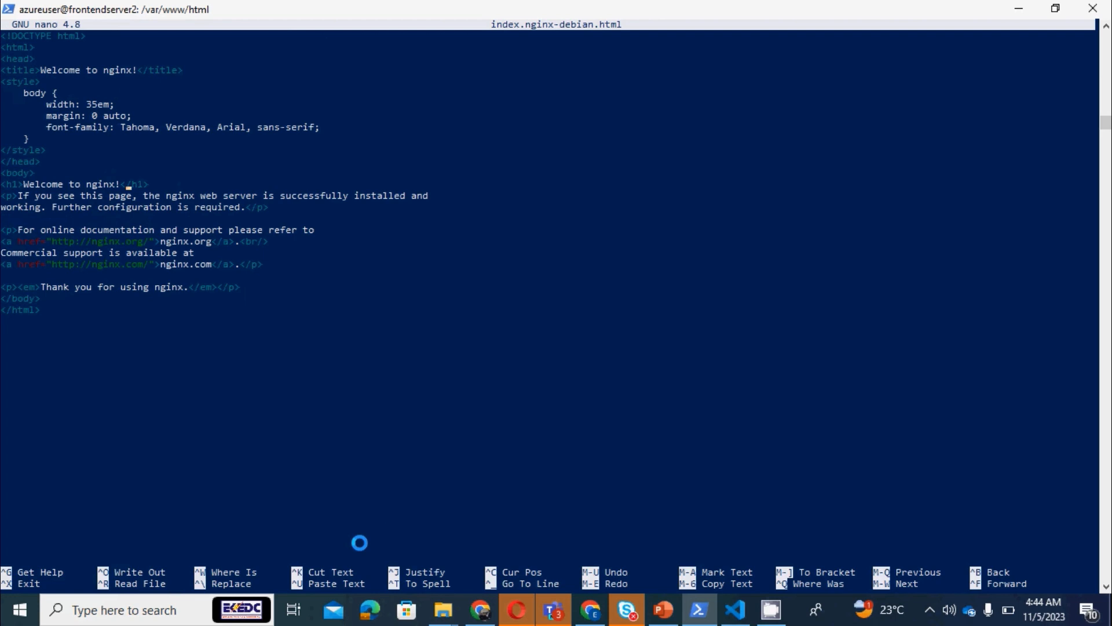
key(Left)
key(Left)
key(Right)
text(server two)
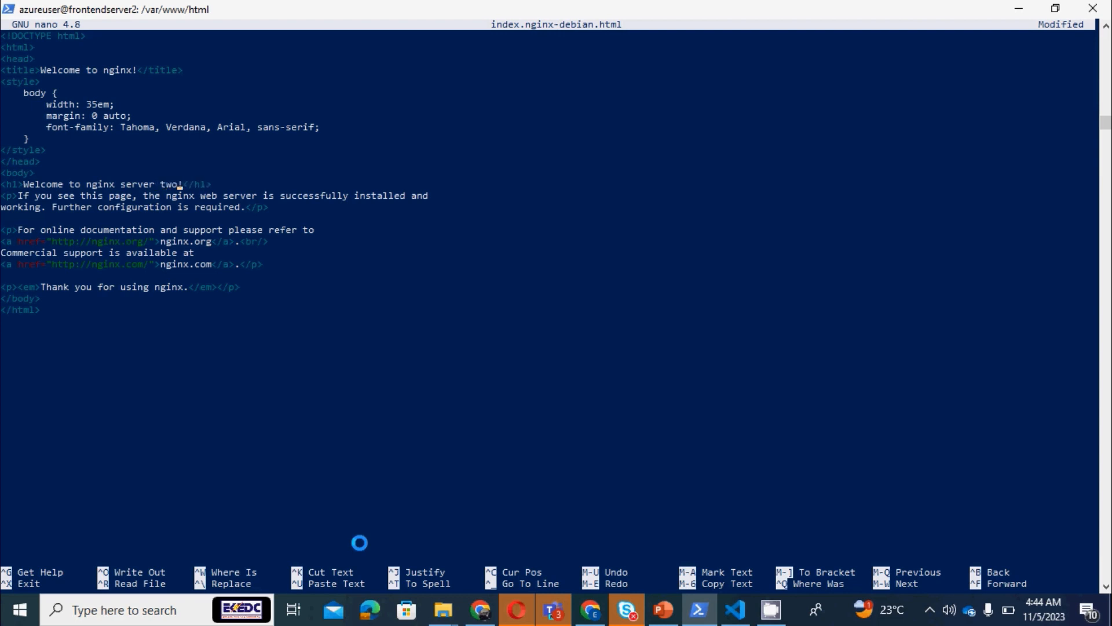
key(ctrl+x)
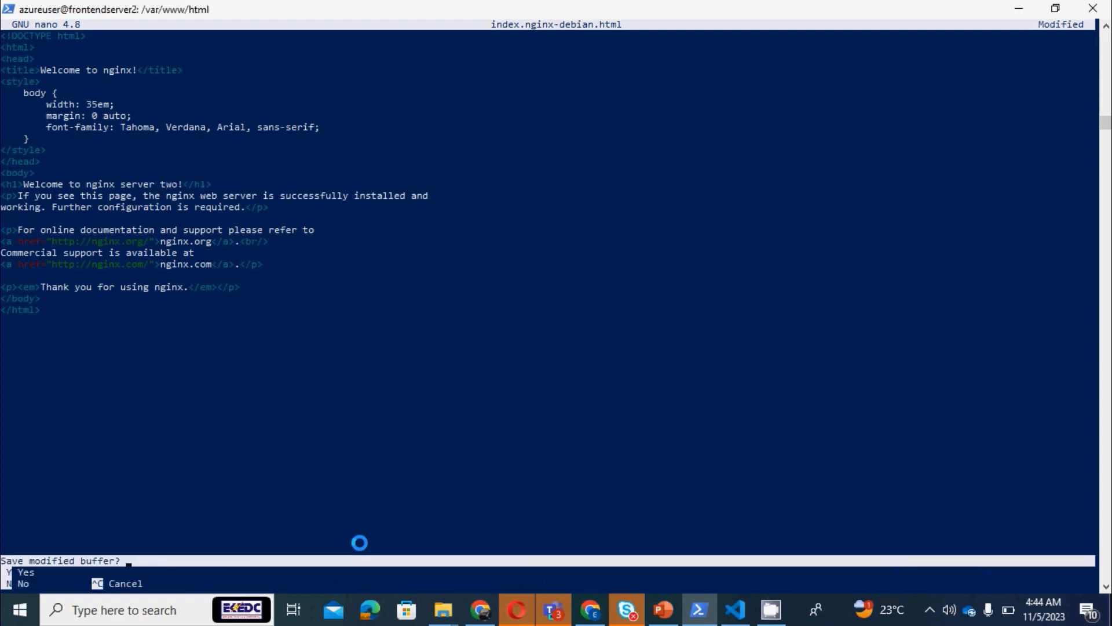
key(y)
key(Return)
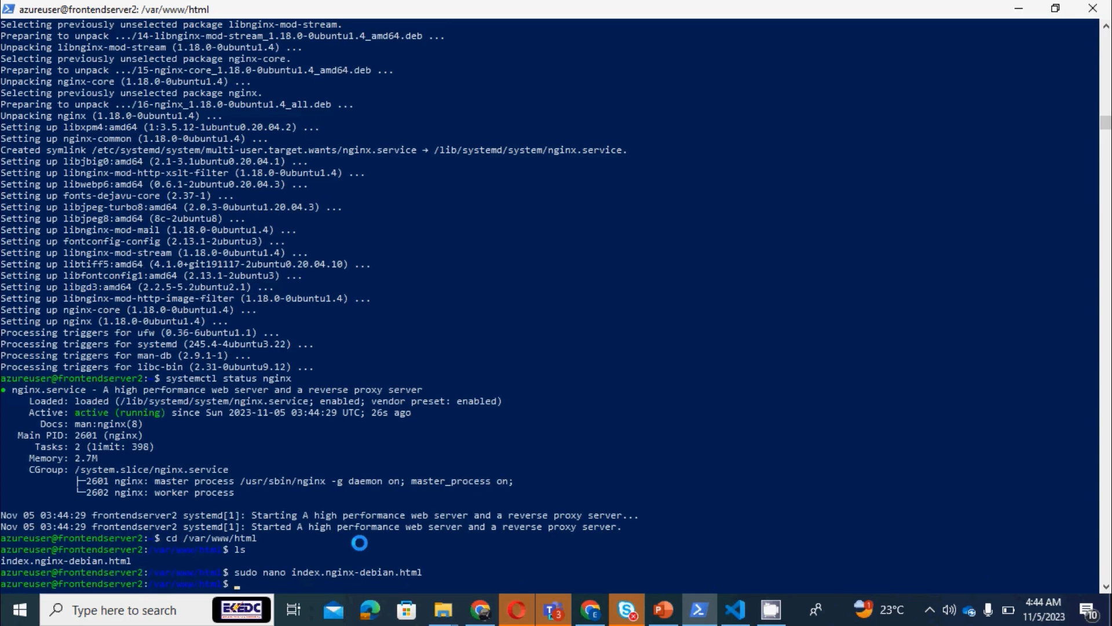
text(sudo nan)
Test the nginx configuration on frontendserver2 with sudo nginx -t
key(BackSpace)
key(BackSpace)
key(BackSpace)
key(BackSpace)
key(BackSpace)
key(BackSpace)
key(BackSpace)
key(BackSpace)
text(sudo n)
text(inx -t)
key(Return)
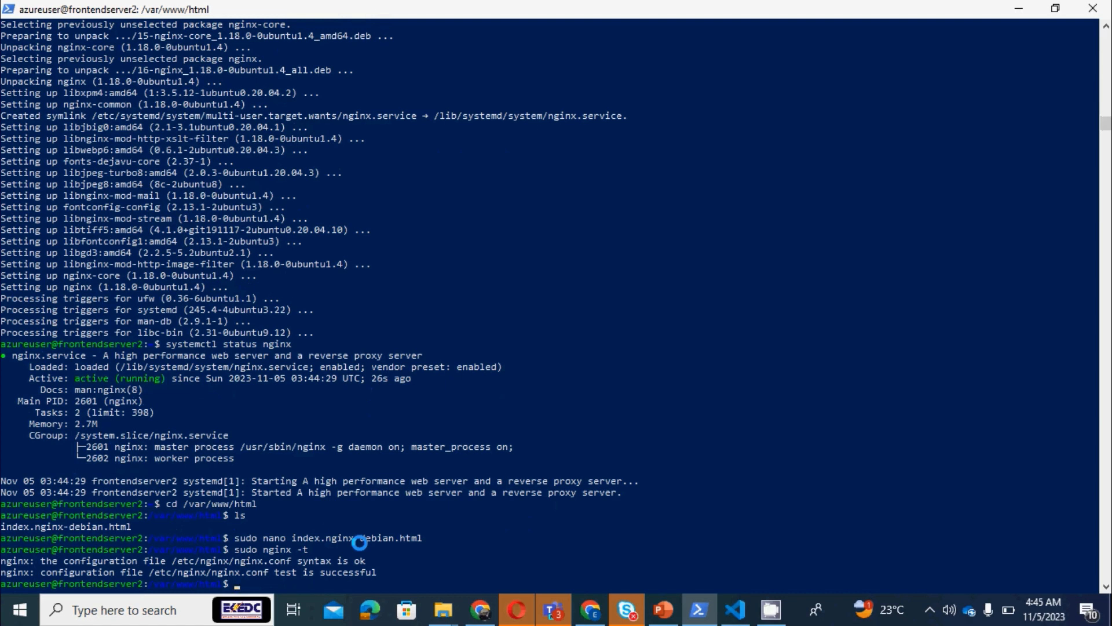
Restart the nginx service with sudo systemctl restart nginx
text(sudo systemctl restart nginx)
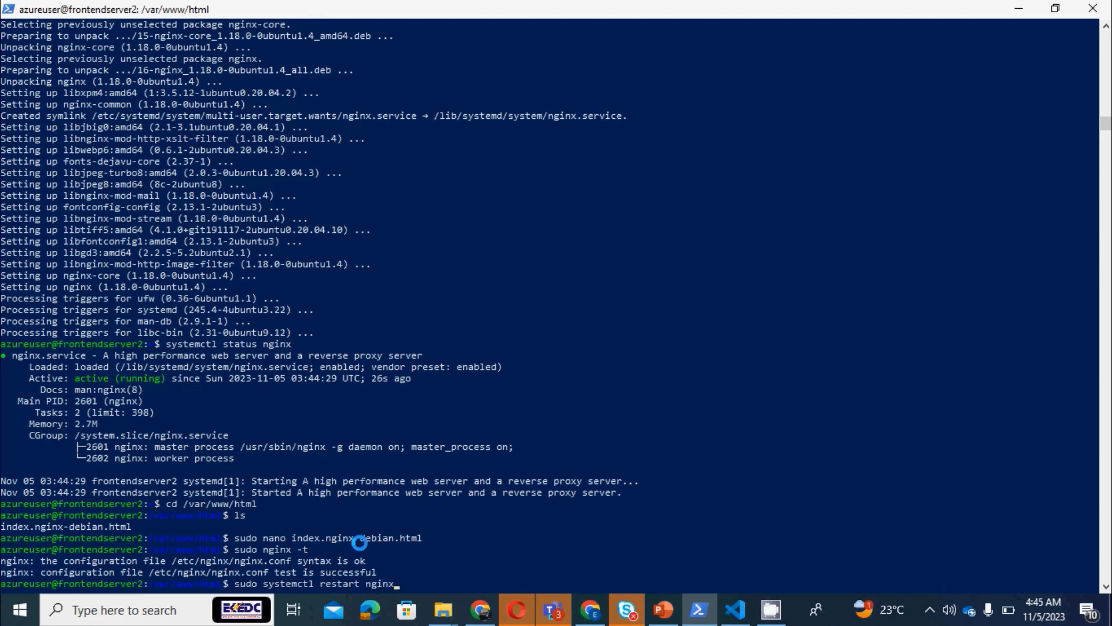
key(Return)
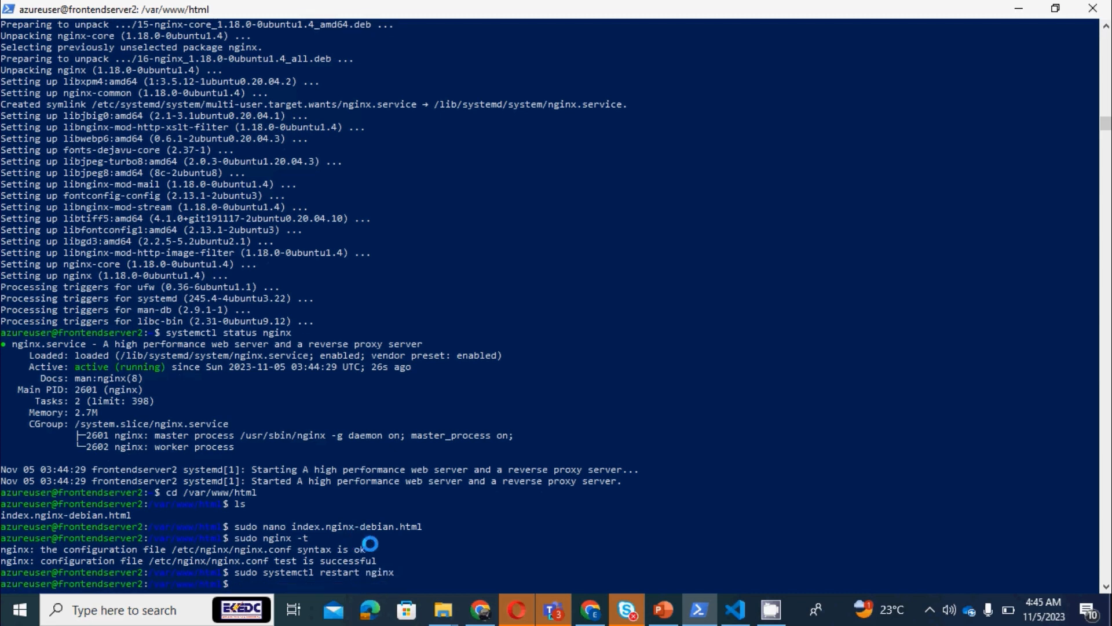
Switch to Chrome and reload the webservertwo.southafricanorth.cloudapp.azure.com page to check the edited heading
click(592, 611)
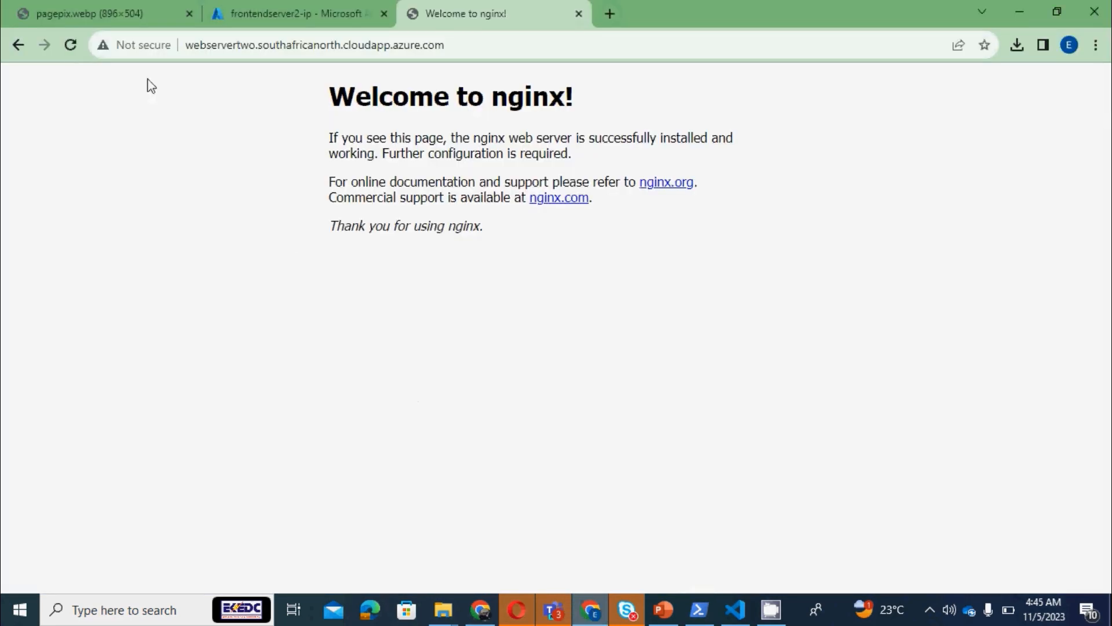
click(69, 45)
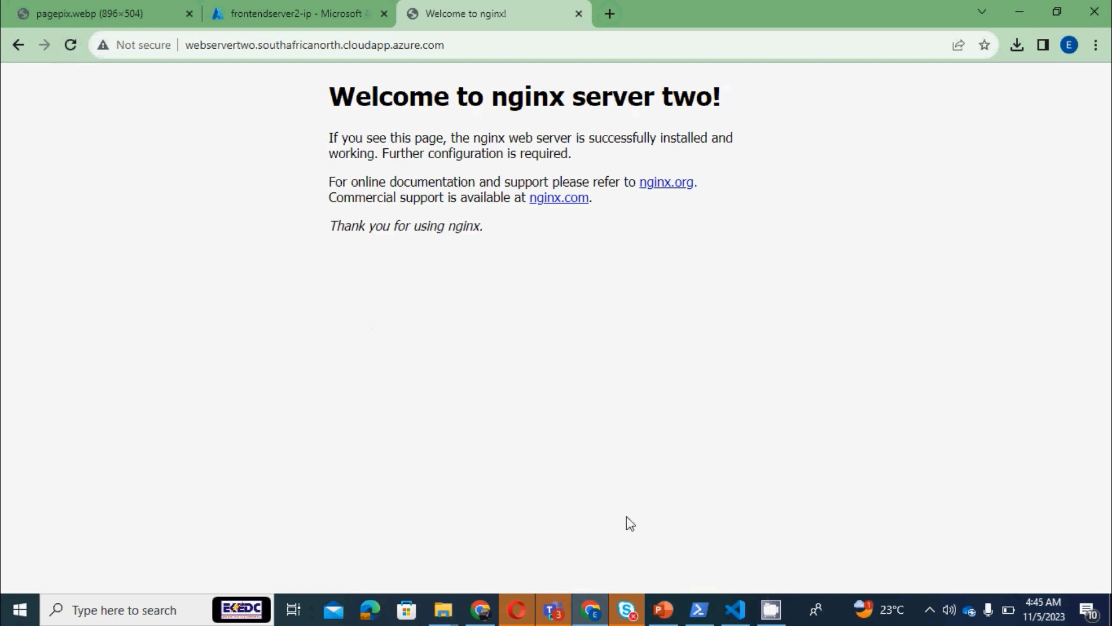
mouse_move(598, 614)
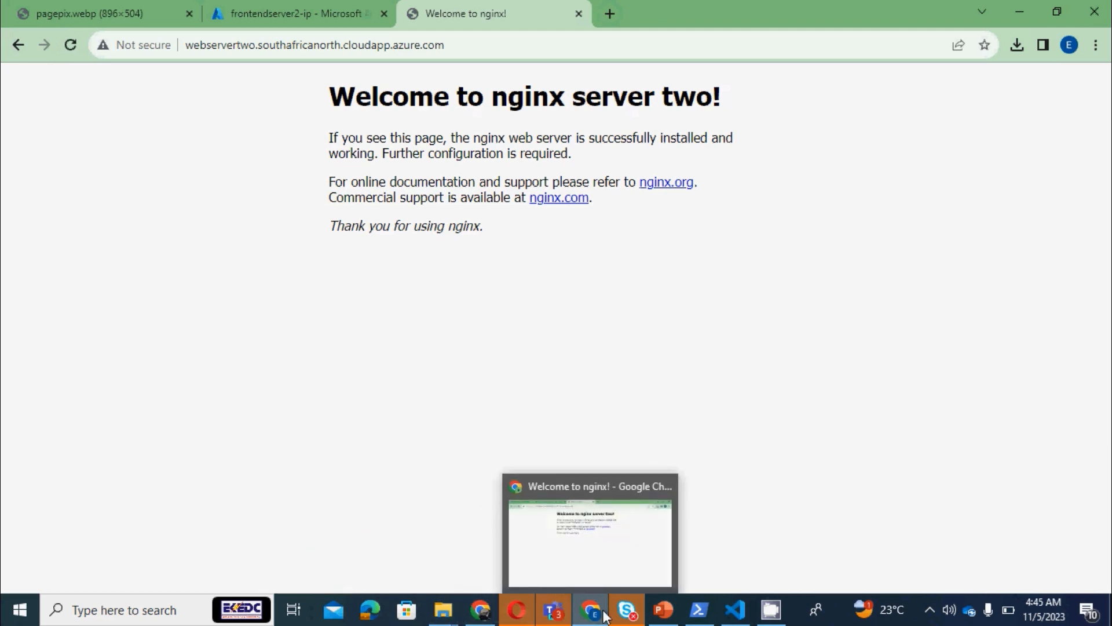
In the Azure portal, search for vm, open the Virtual machines service and open the overview of frontendwebserver1
click(293, 13)
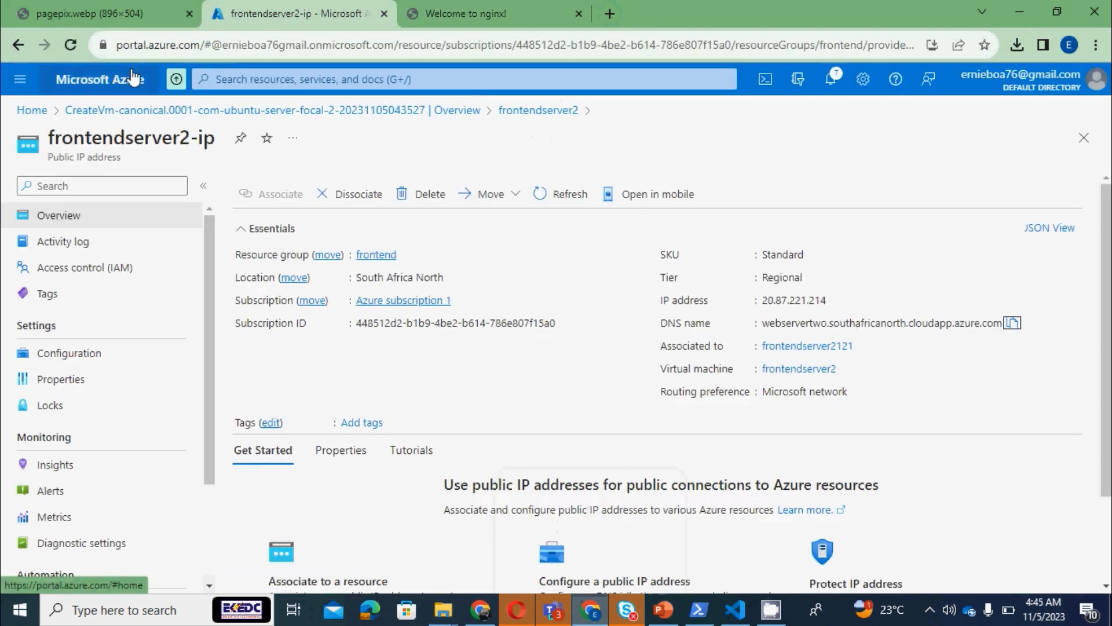
click(233, 77)
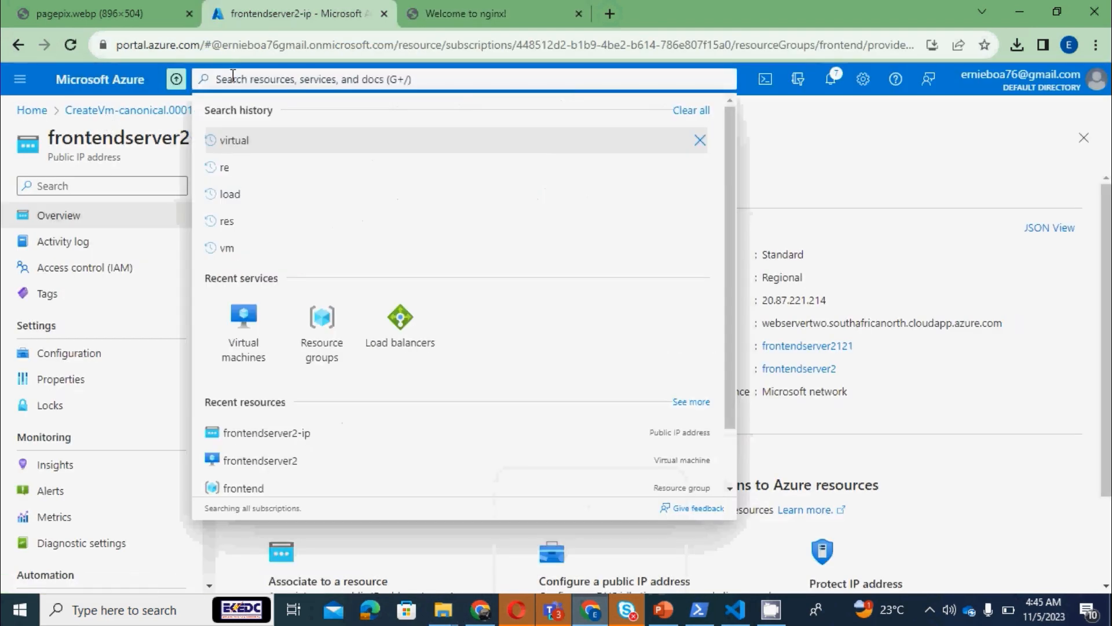
text(vm)
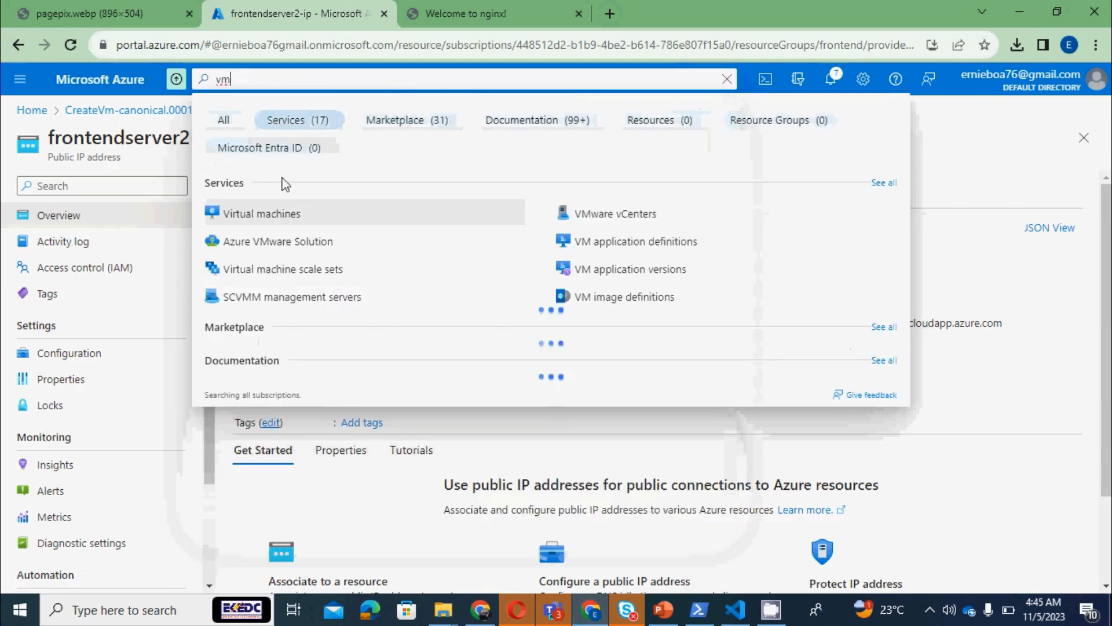
click(306, 224)
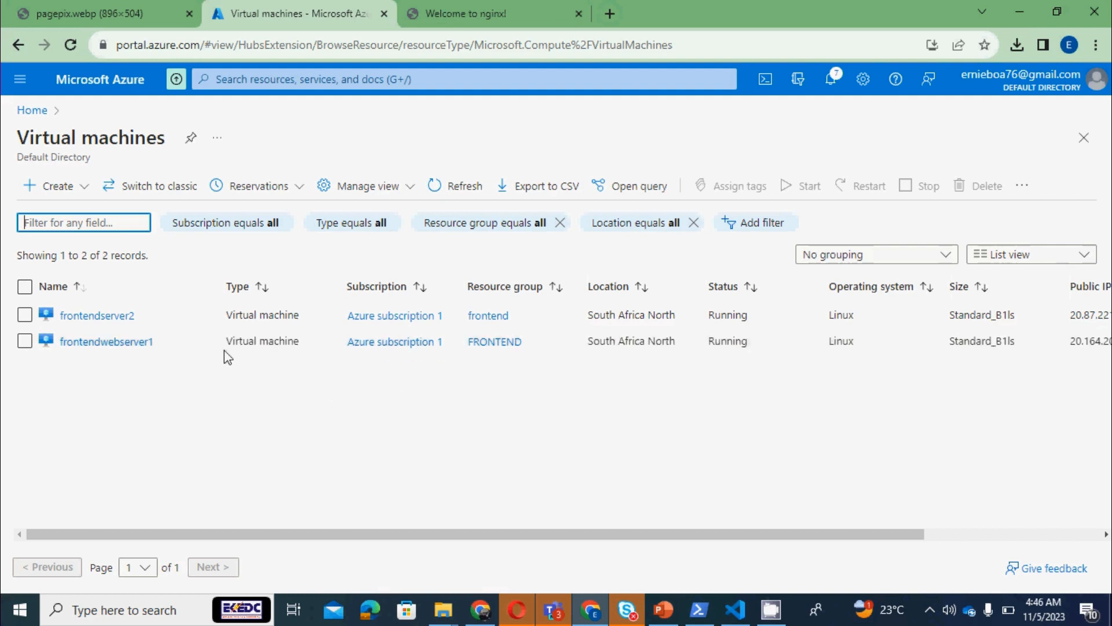
click(128, 350)
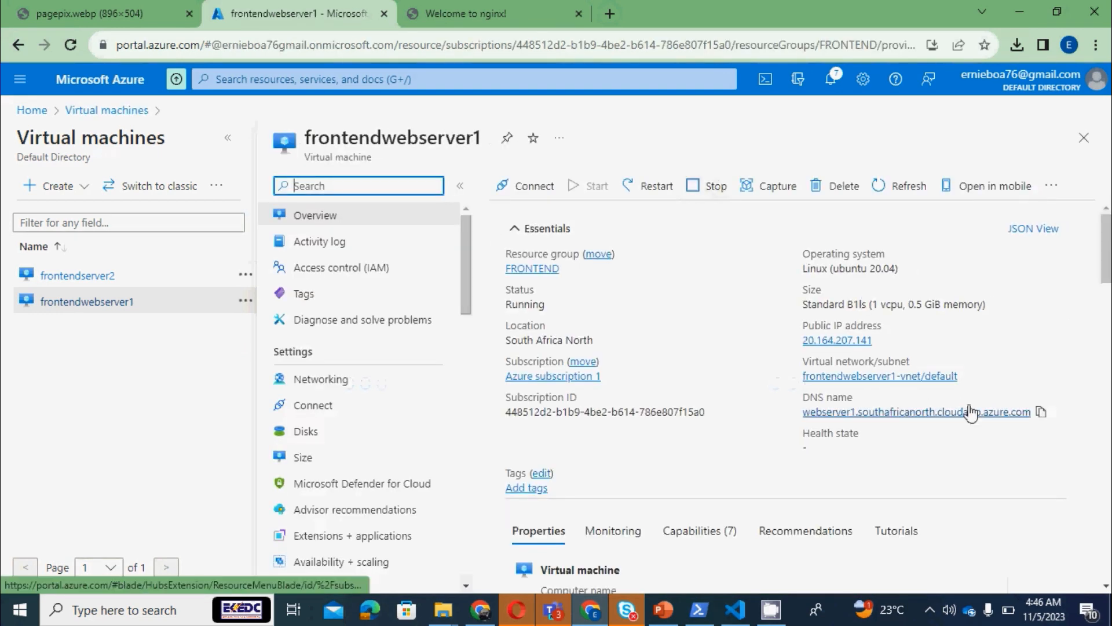
Copy frontendwebserver1's DNS name, open webserver1.southafricanorth.cloudapp.azure.com in a new tab and compare it with the webservertwo page
click(1041, 411)
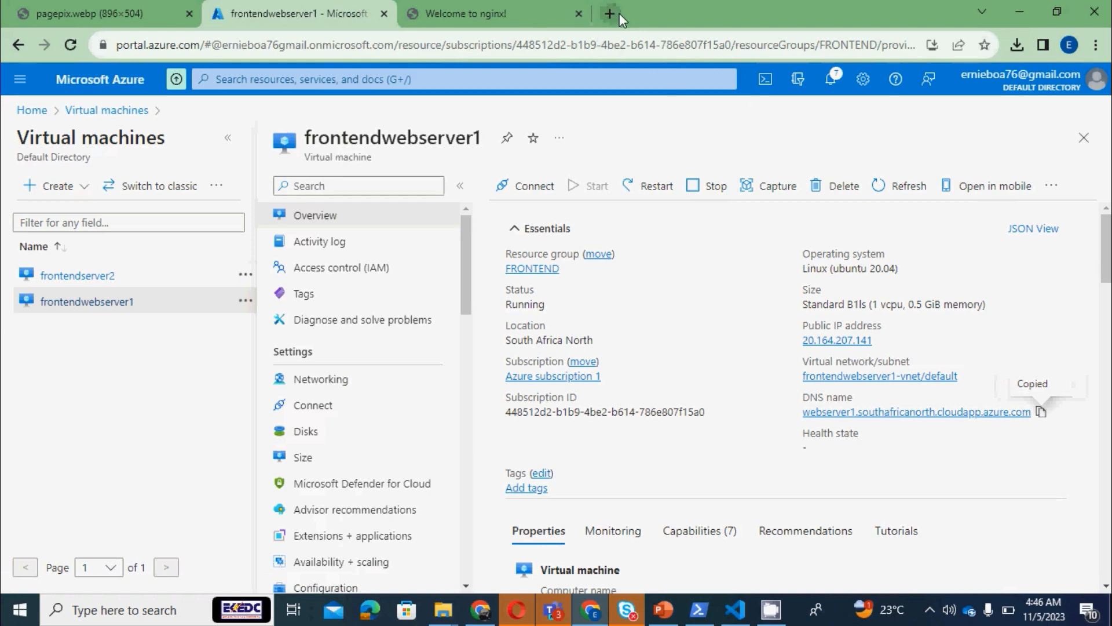
key(ctrl+t)
key(ctrl+v)
key(Return)
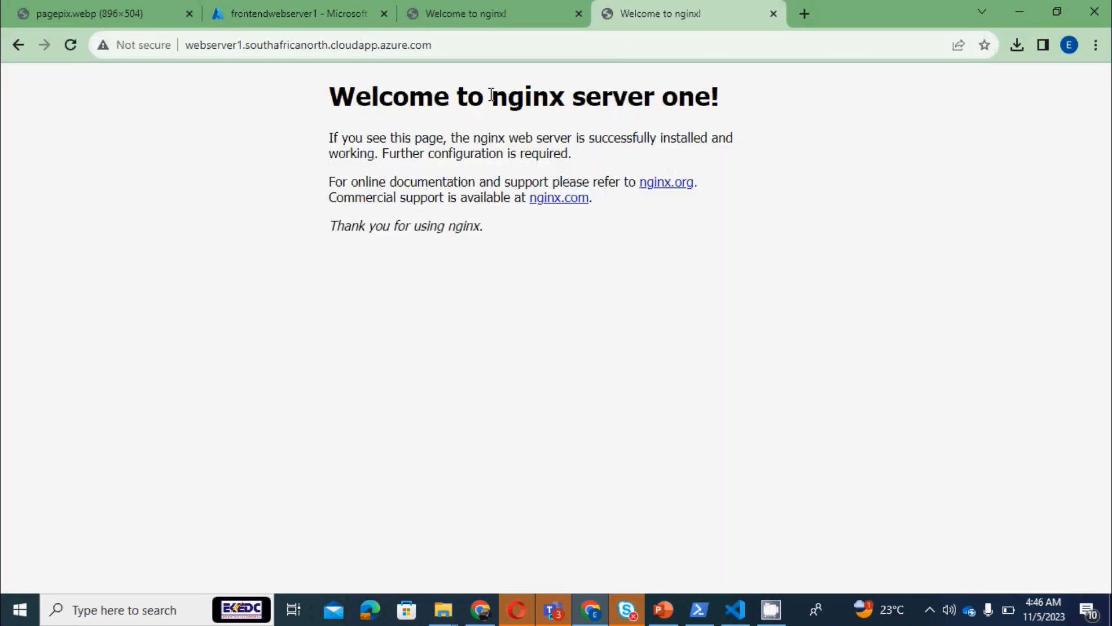
click(510, 11)
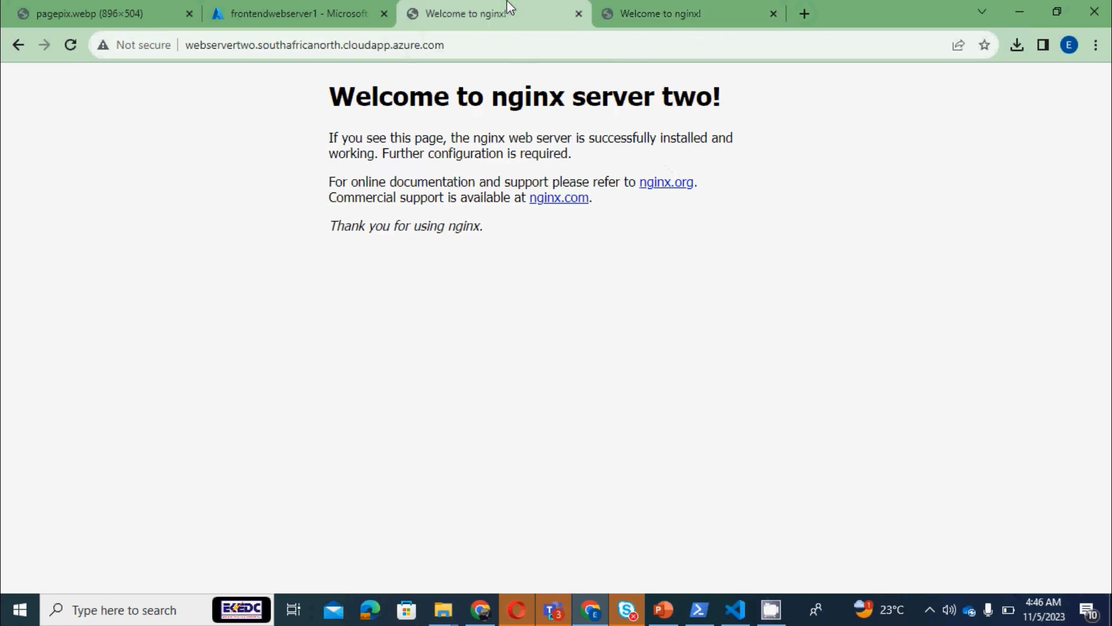
Return to the Azure portal and review the overview details of frontendwebserver1 and frontendserver2
click(277, 11)
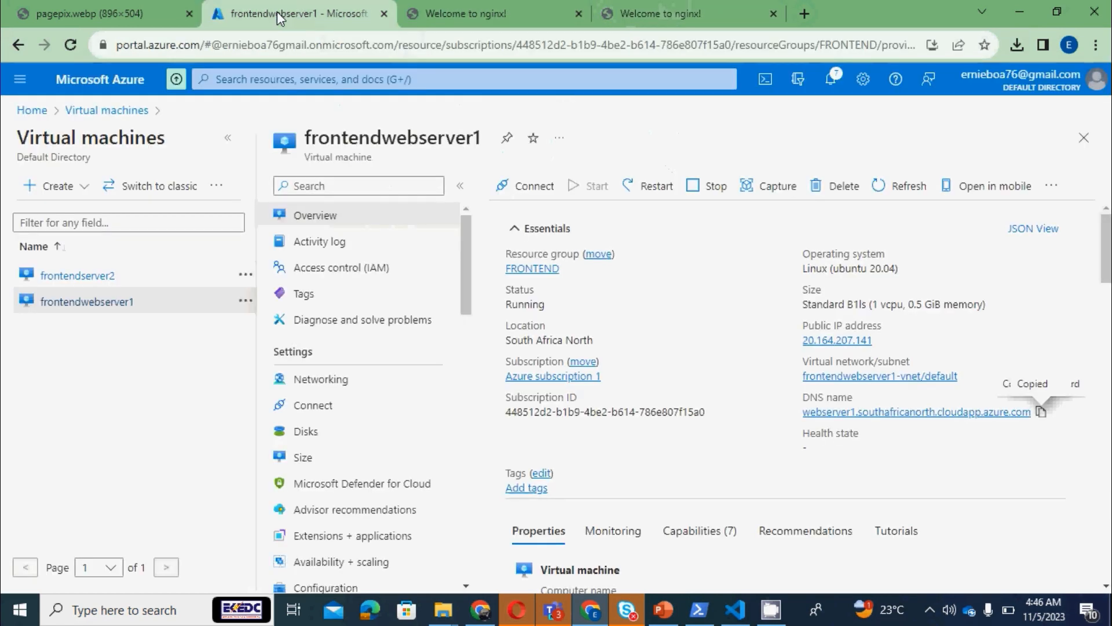
scroll(1106, 325, down, 5)
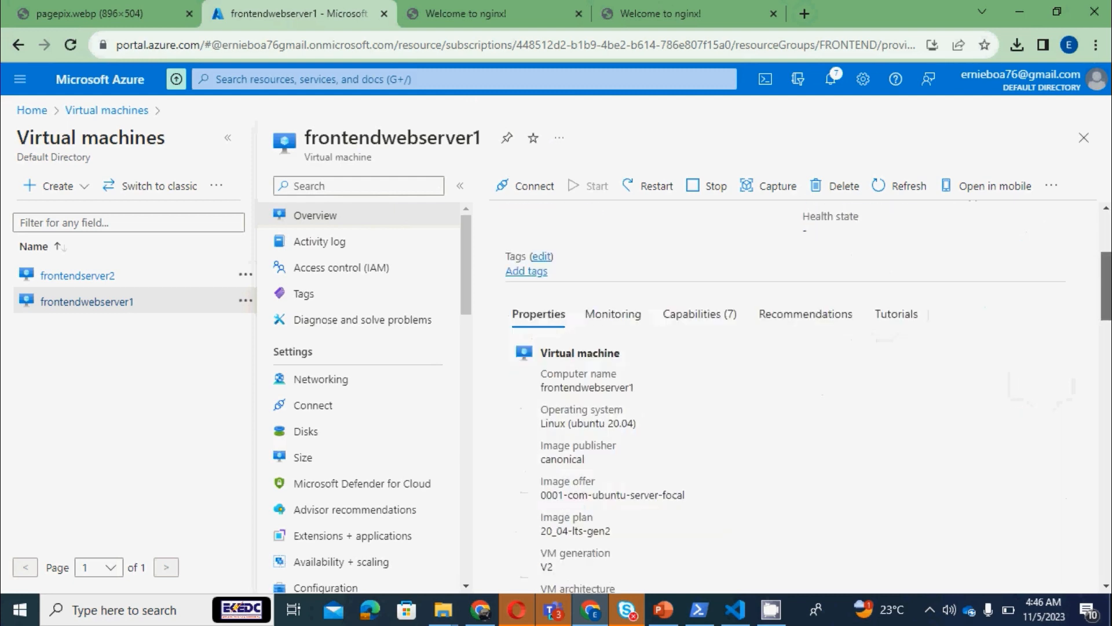
scroll(1108, 347, down, 4)
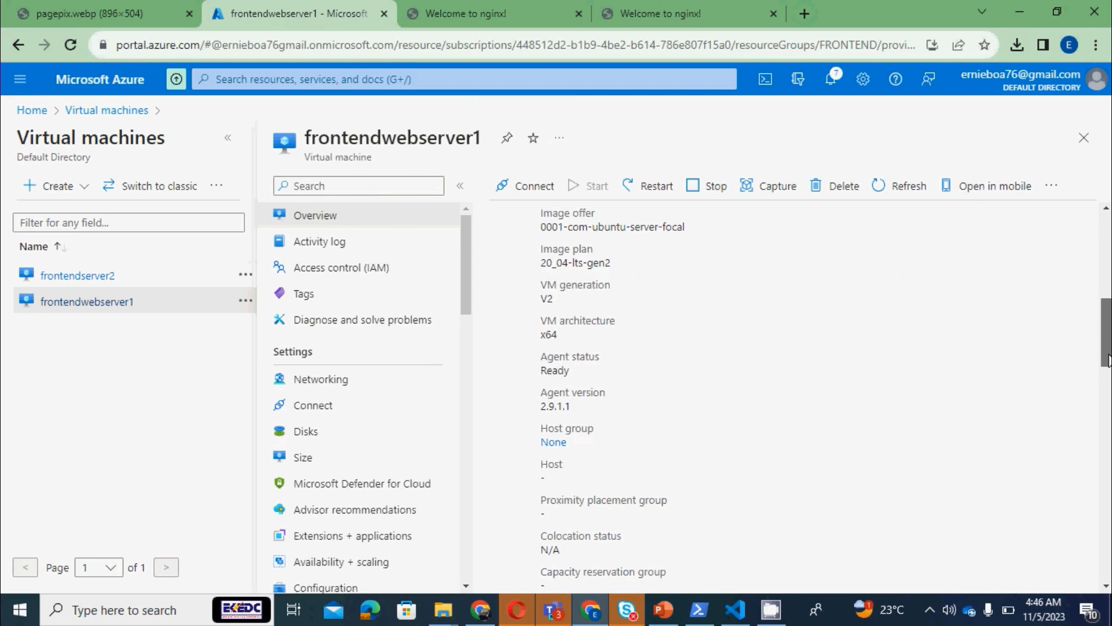
drag(1107, 360, 1106, 232)
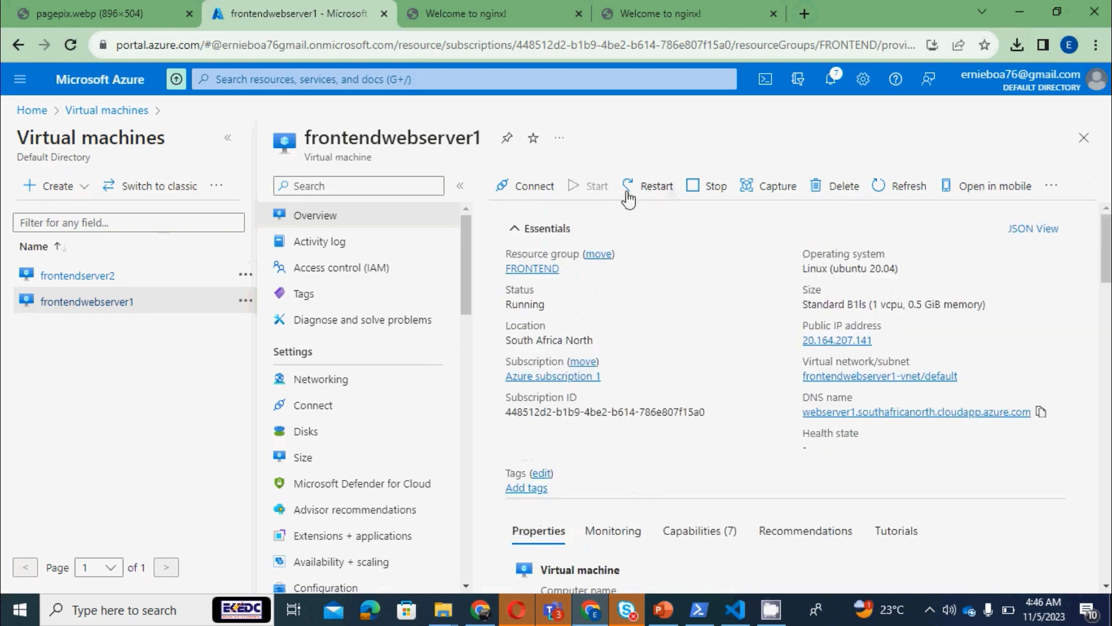
click(104, 276)
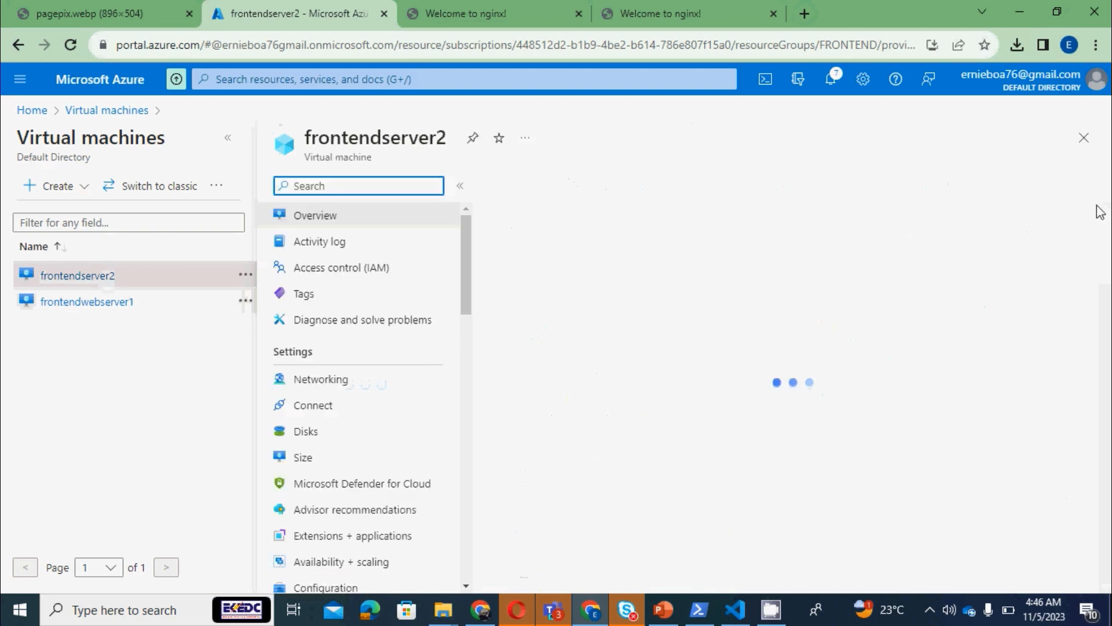
drag(1106, 258, 1081, 168)
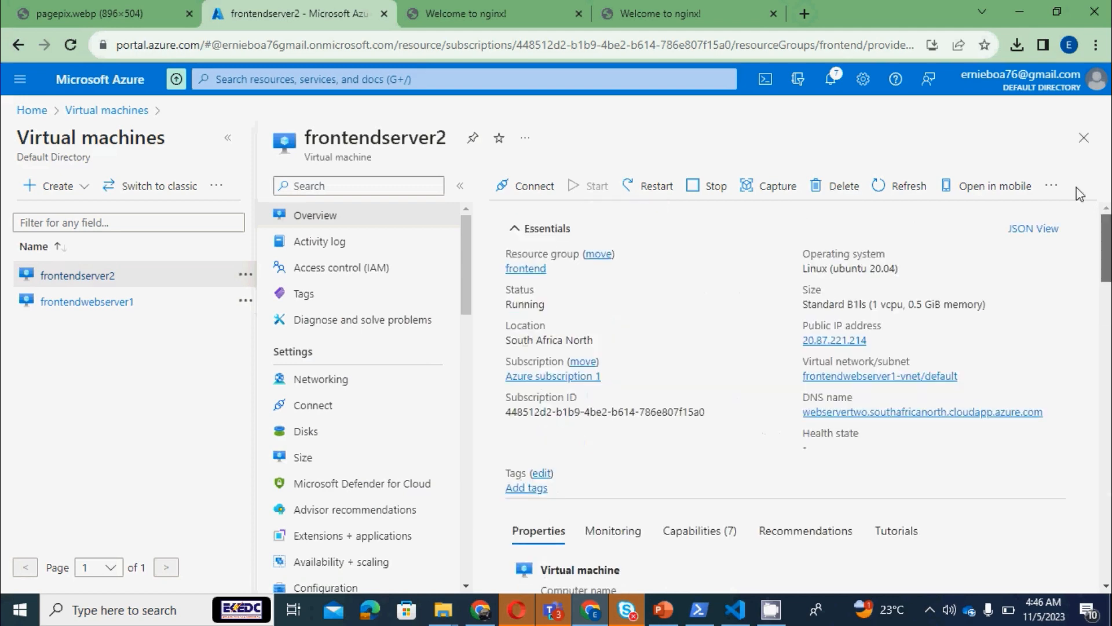